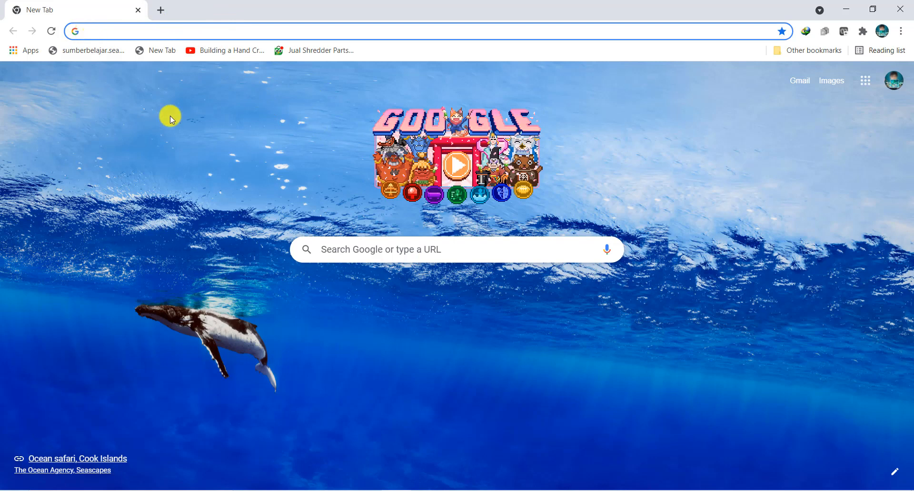
# Step: Search Google for "master bkd jatim" and open the Master - Manajemen ASN Terpadu Provinsi Jawa Timur site
pyautogui.click(341, 248)
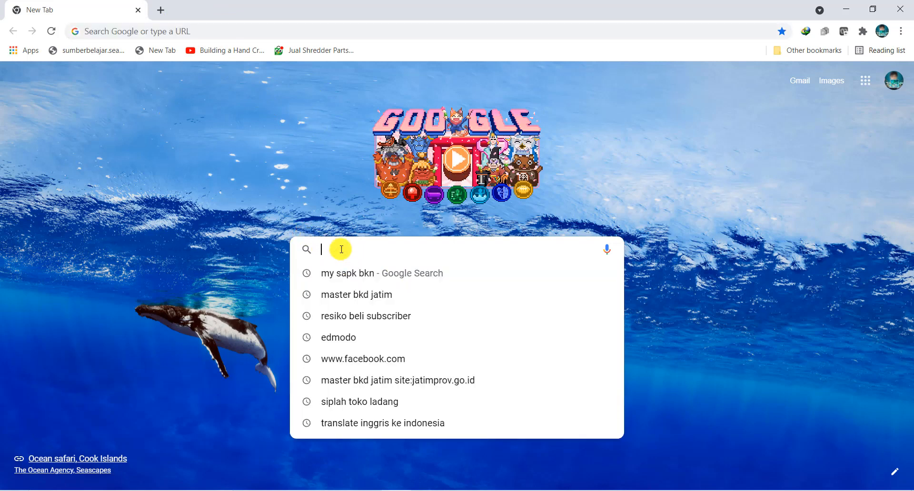
pyautogui.write('master bkd jatim')
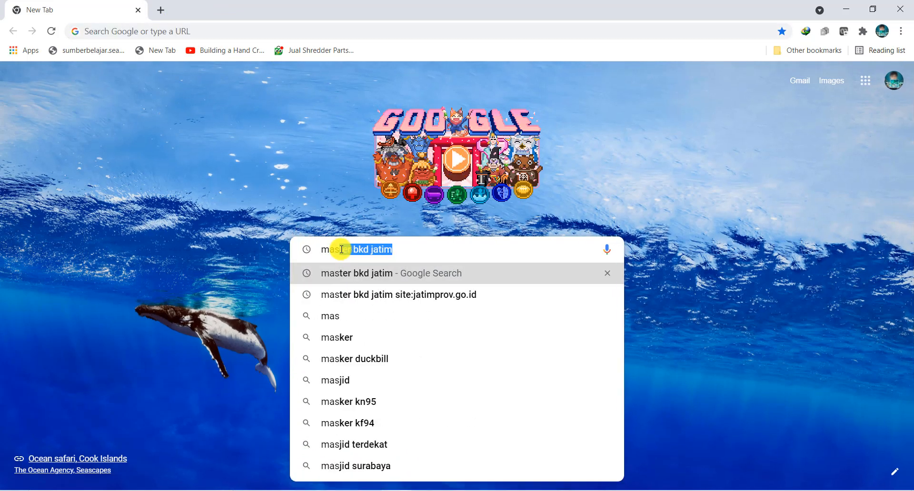
pyautogui.click(436, 247)
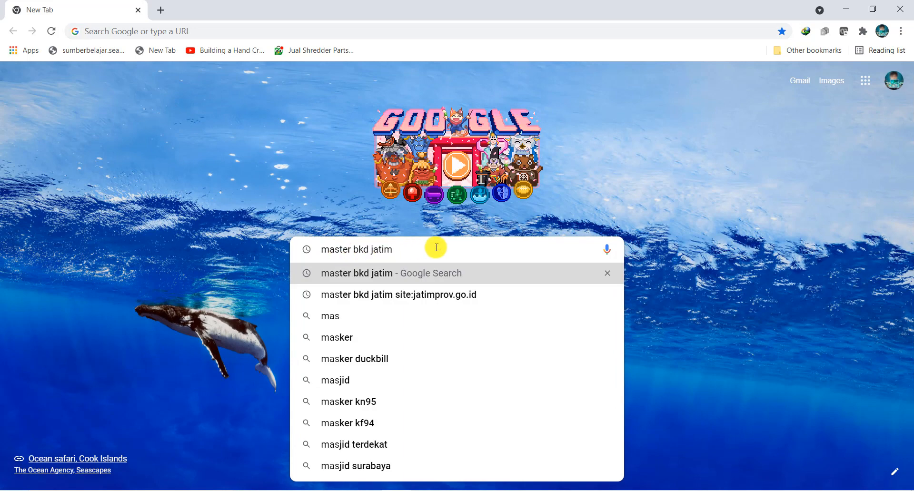
pyautogui.press('Return')
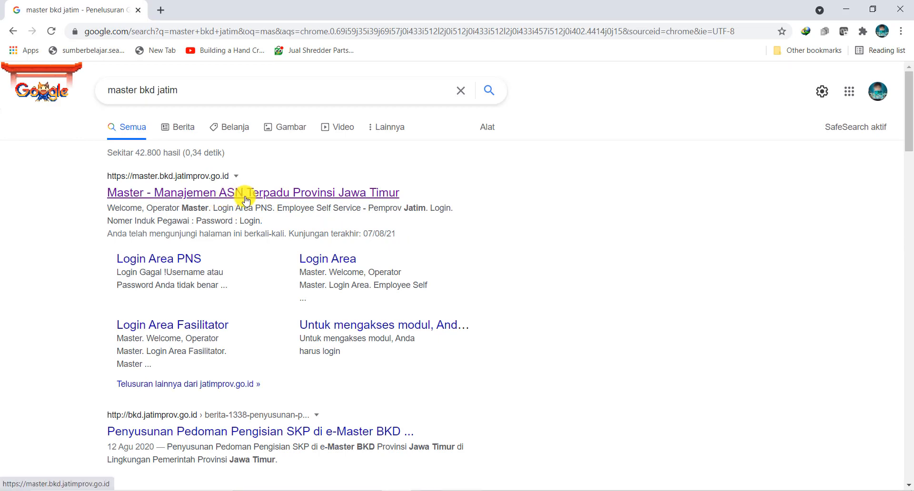
pyautogui.click(182, 195)
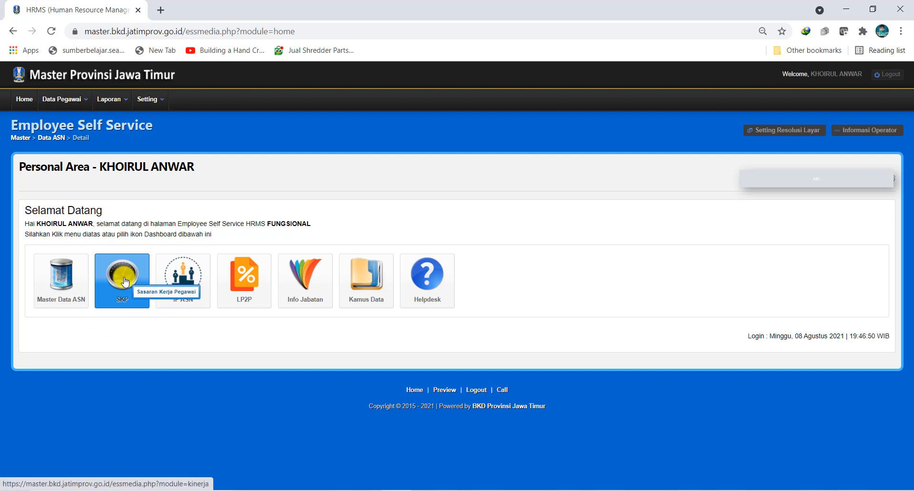
# Step: In the SKP module, open the Setting Tahun SKP form and check the available years, keeping 2021 selected
pyautogui.moveTo(123, 236)
pyautogui.mouseDown()
pyautogui.moveTo(70, 293)
pyautogui.moveTo(175, 260)
pyautogui.moveTo(98, 238)
pyautogui.mouseUp()
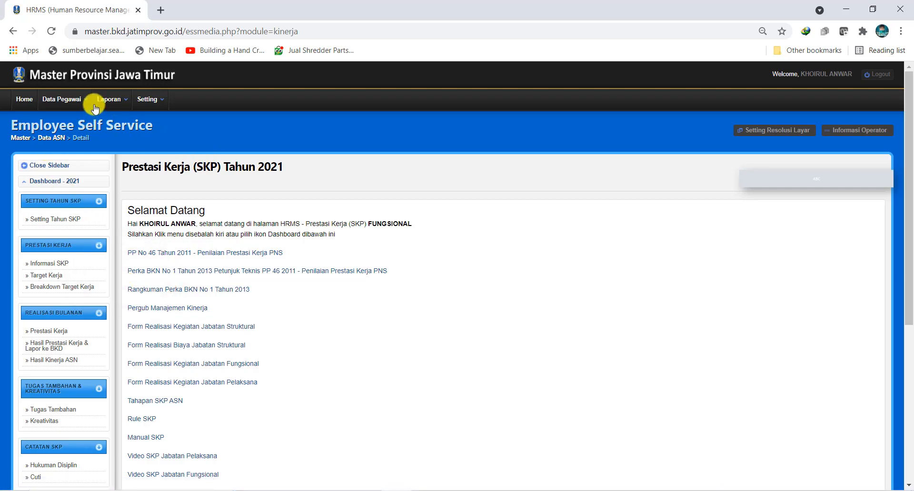
pyautogui.click(150, 99)
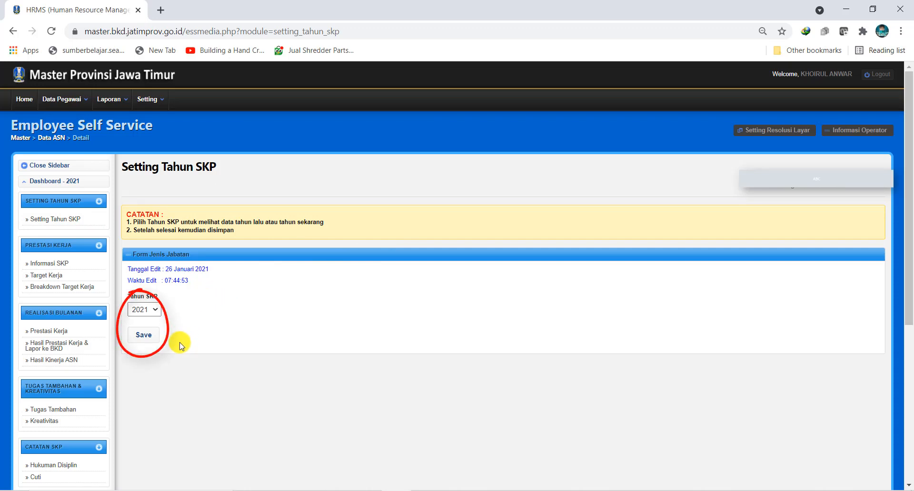
pyautogui.click(157, 310)
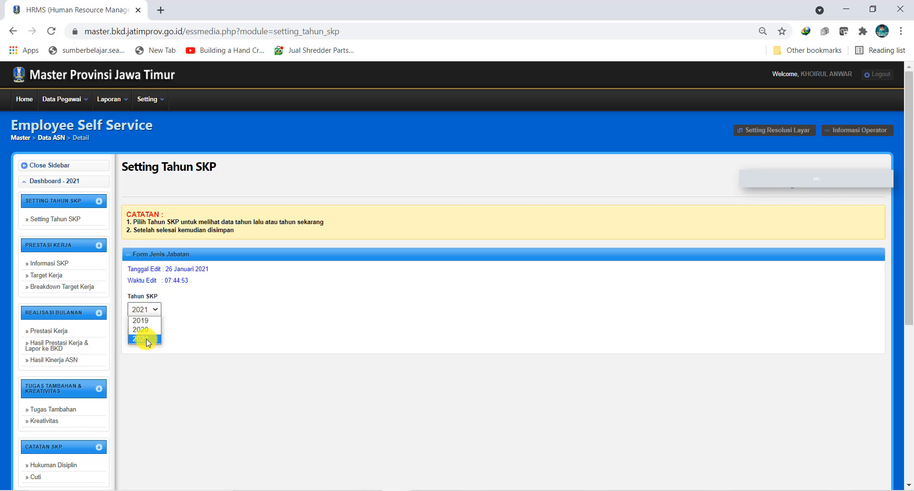
pyautogui.click(184, 339)
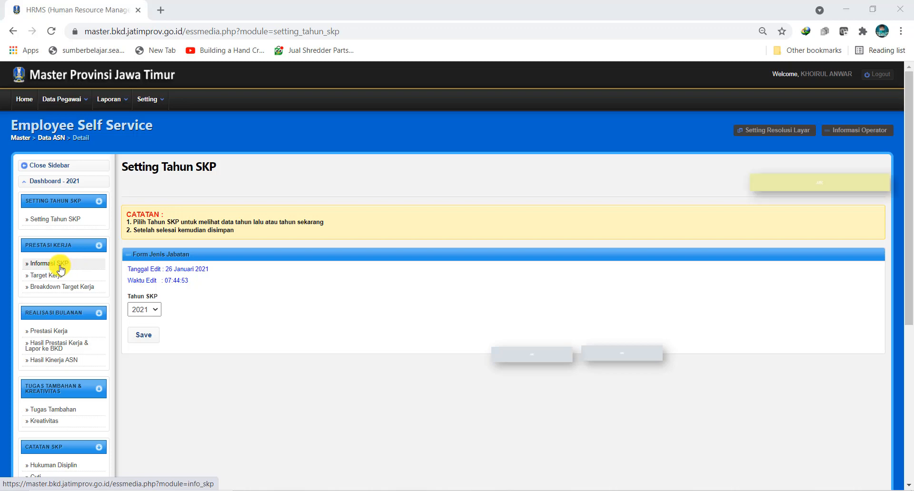
# Step: Open the 2021 Informasi SKP entry for editing and check the options for Kesesuaian Jabatan dan Kinerja
pyautogui.click(60, 269)
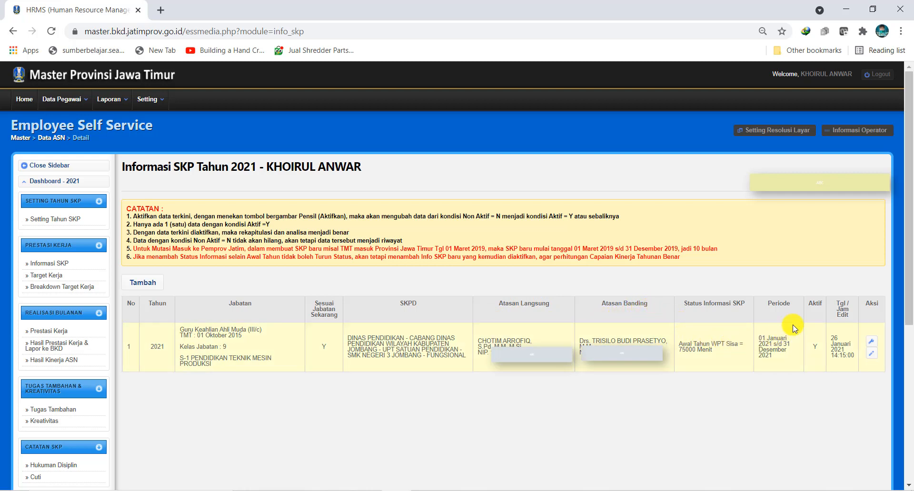
pyautogui.click(871, 344)
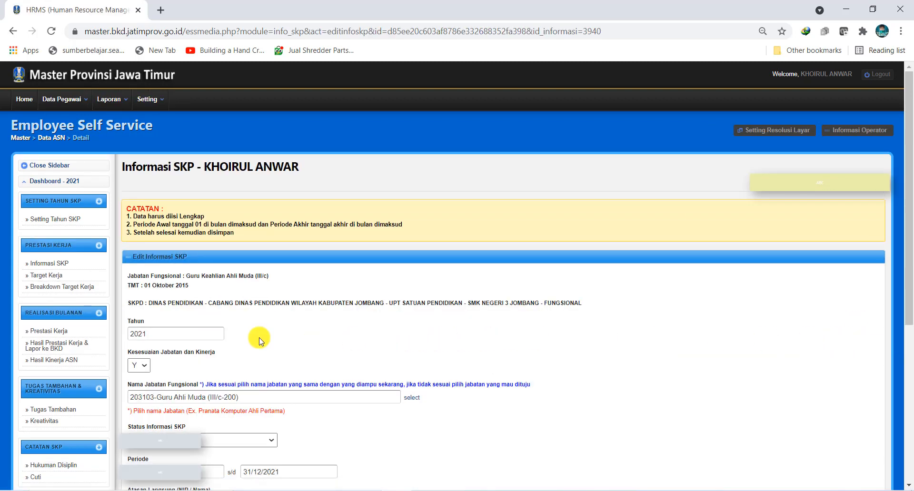
pyautogui.scroll(-1, 207, 328)
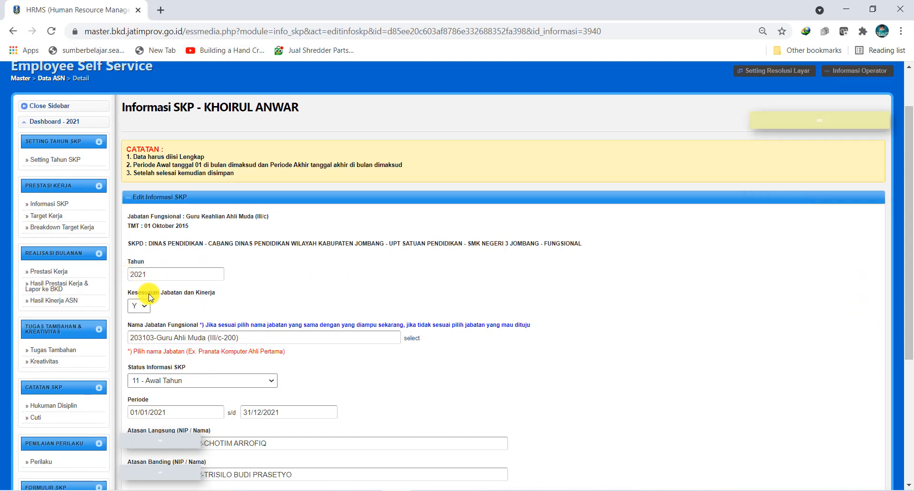
pyautogui.click(146, 307)
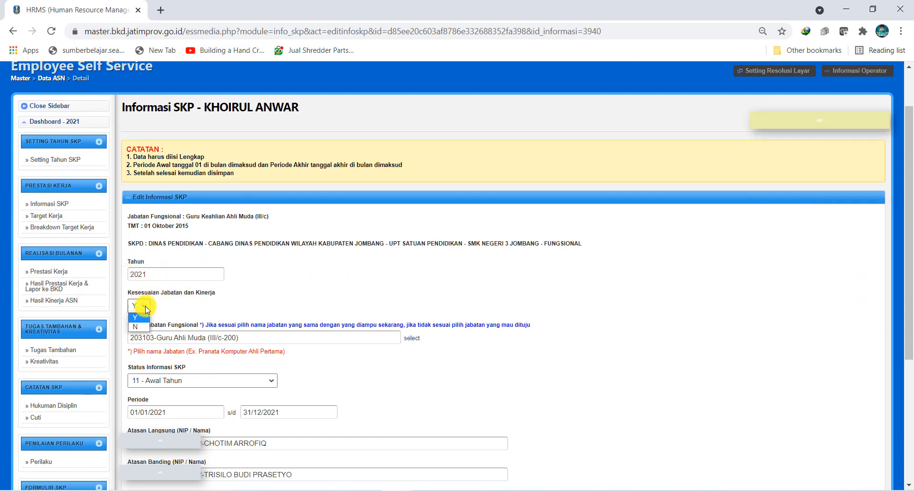
pyautogui.click(173, 304)
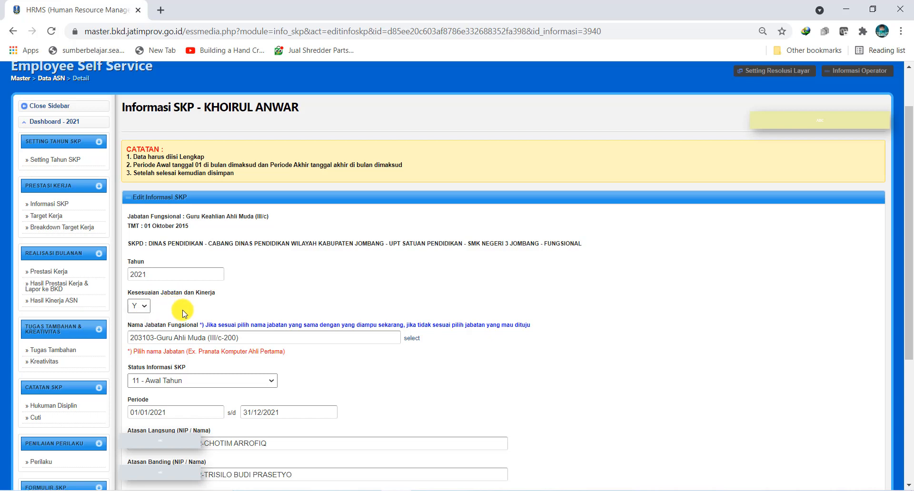
# Step: View the selectable positions for Nama Jabatan Fungsional in the Edit Informasi SKP form, leaving the choice as it is
pyautogui.scroll(-1, 183, 313)
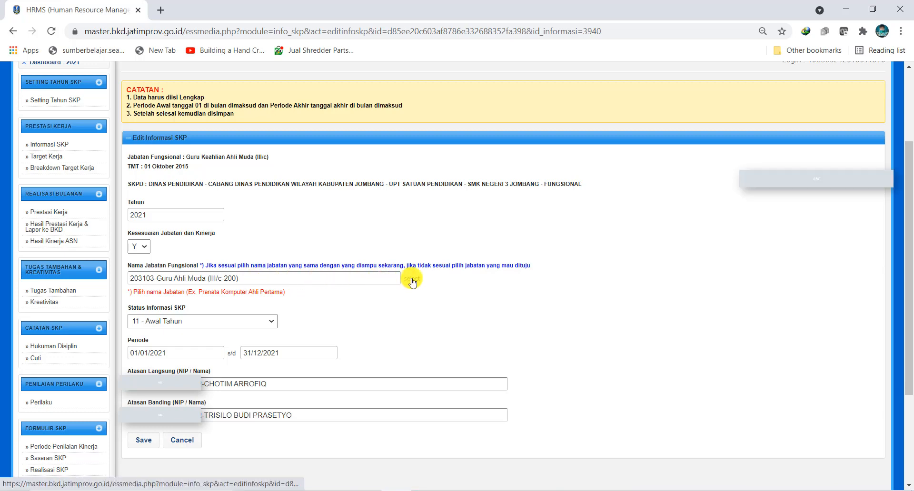
pyautogui.click(413, 283)
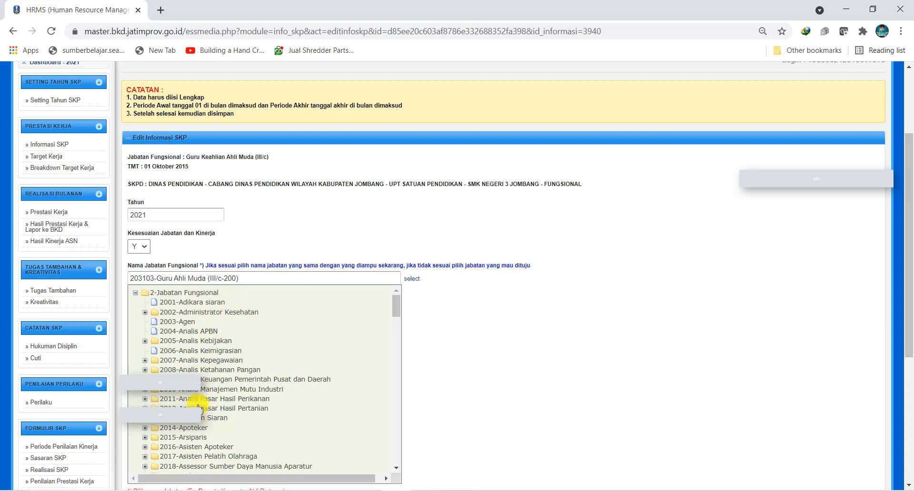
pyautogui.click(490, 348)
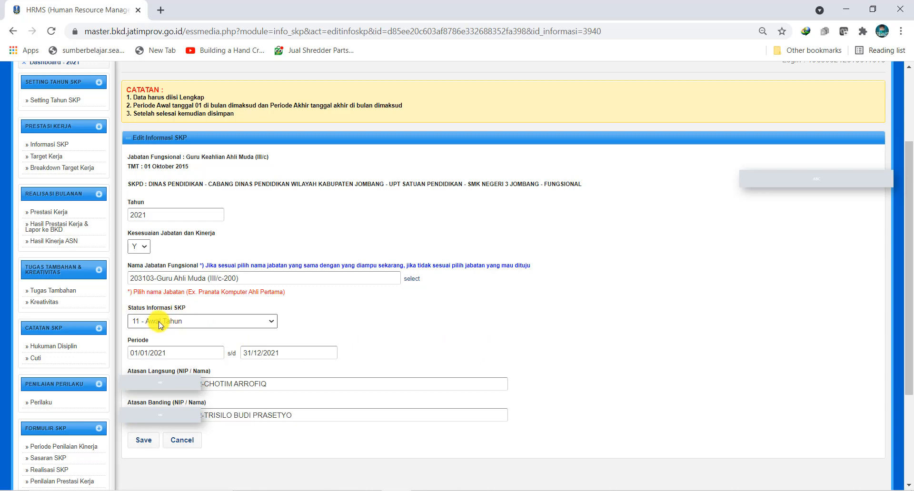
# Step: Check the Atasan Langsung field and save the Edit Informasi SKP form
pyautogui.scroll(-1, 167, 323)
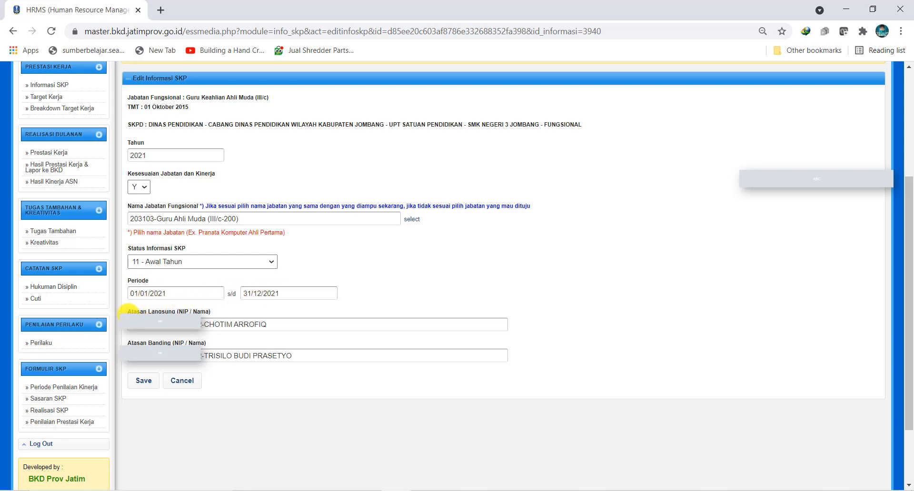
pyautogui.click(276, 324)
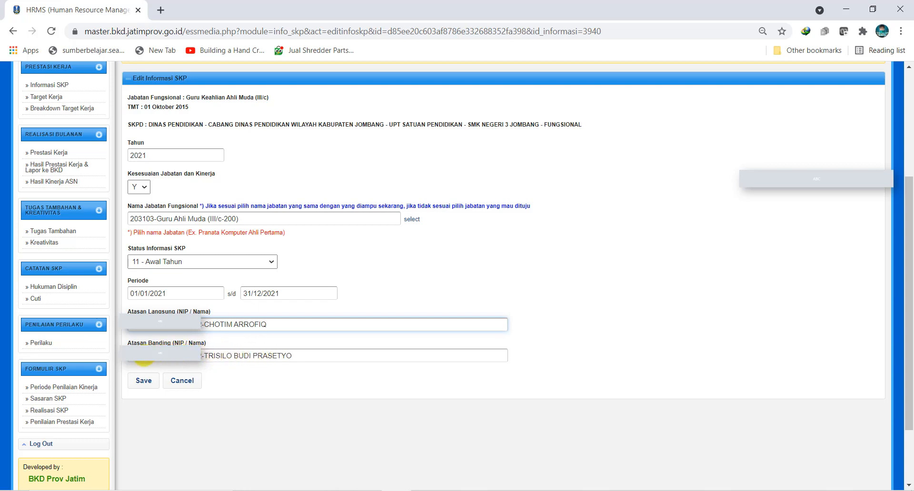
pyautogui.click(145, 387)
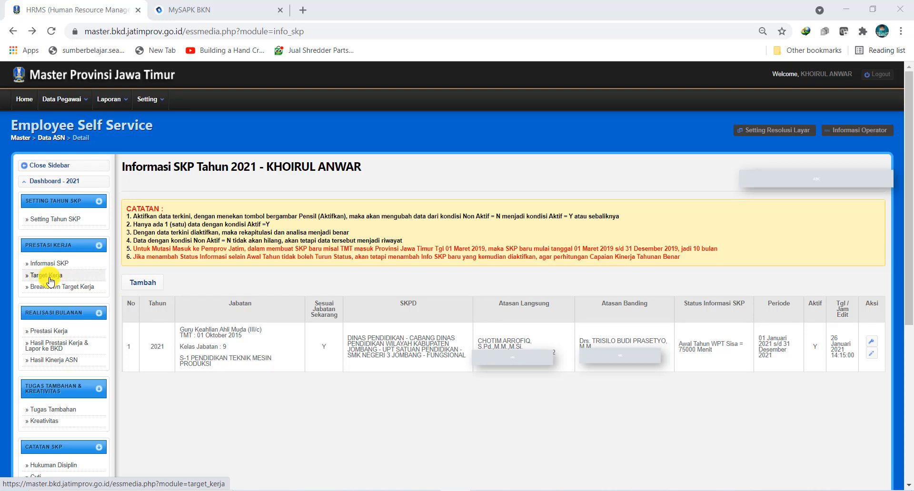
# Step: Open the Target Kerja page and review the Unsur Utama and Unsur Penunjang activities with the totals below them
pyautogui.click(48, 277)
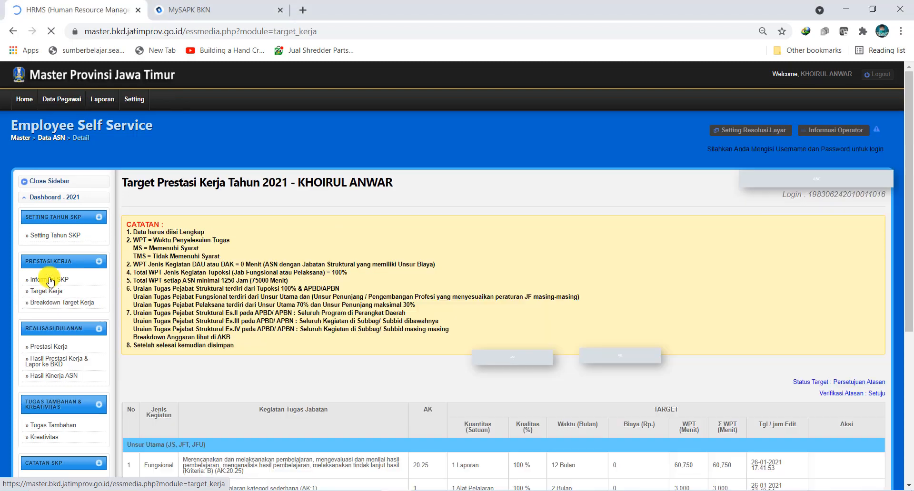
pyautogui.scroll(-3, 288, 299)
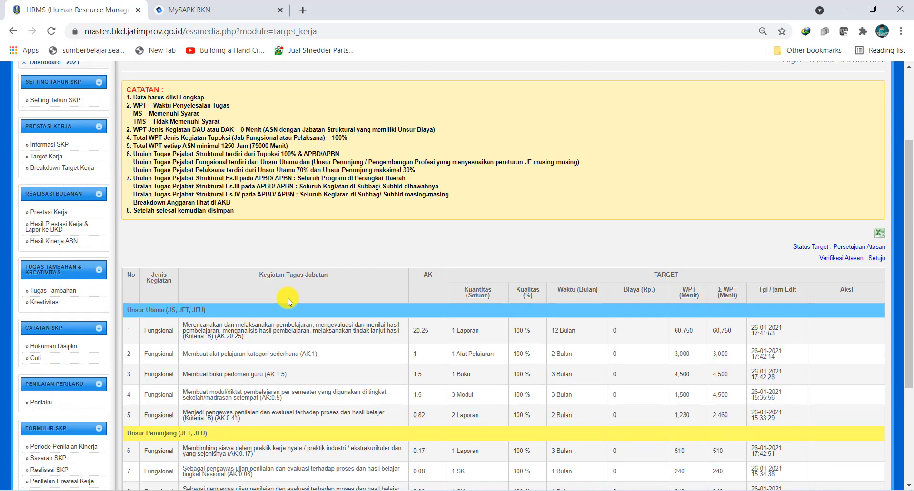
pyautogui.scroll(-4, 288, 299)
pyautogui.scroll(3, 288, 300)
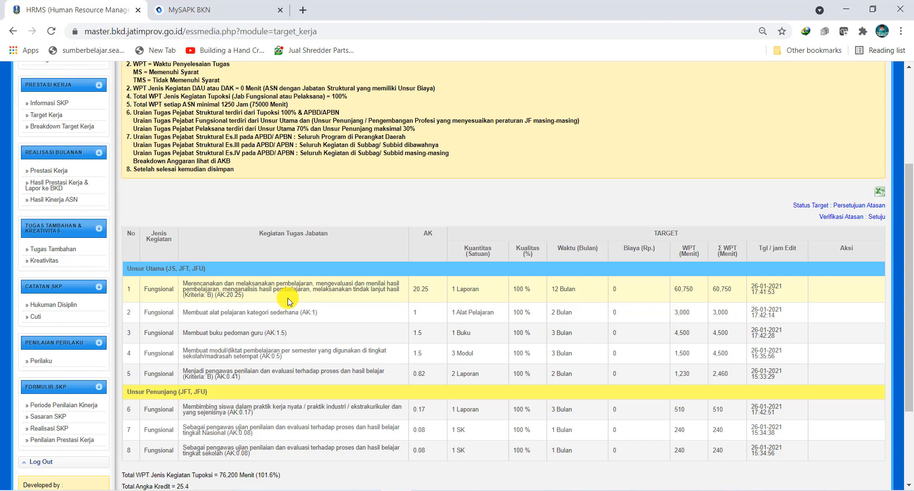
pyautogui.scroll(-3, 288, 301)
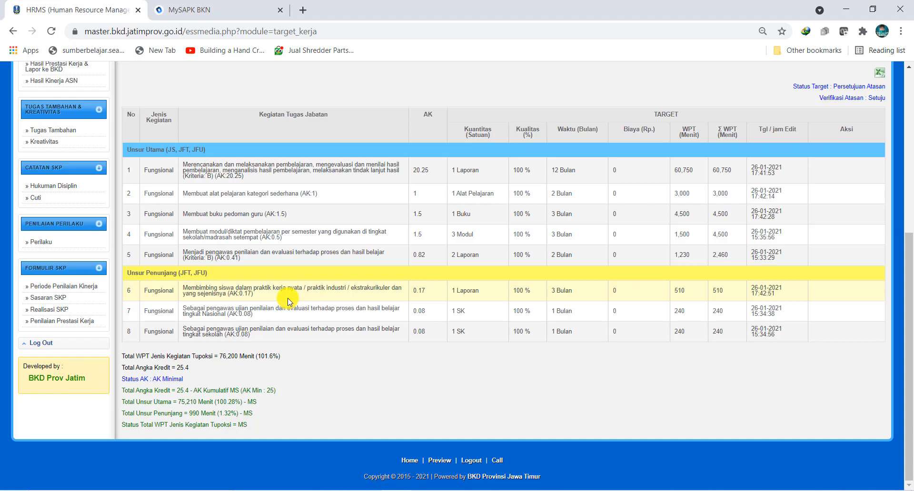
pyautogui.scroll(2, 288, 301)
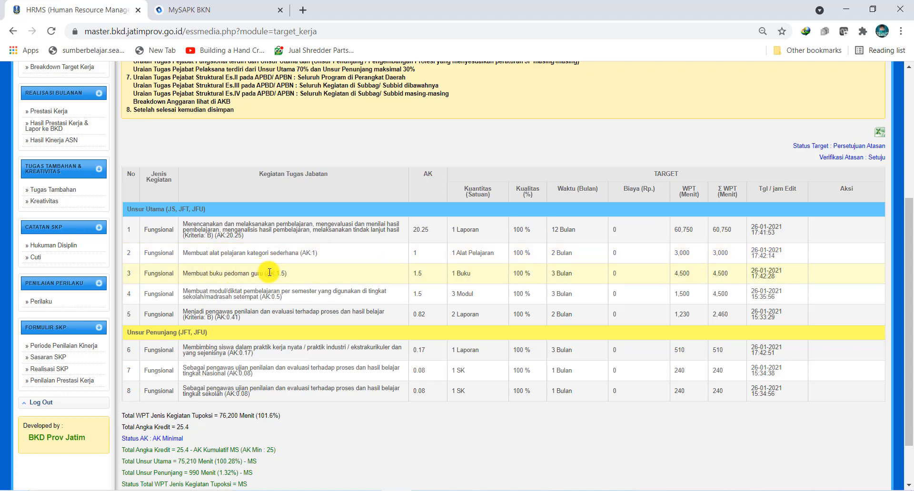
pyautogui.scroll(-2, 269, 272)
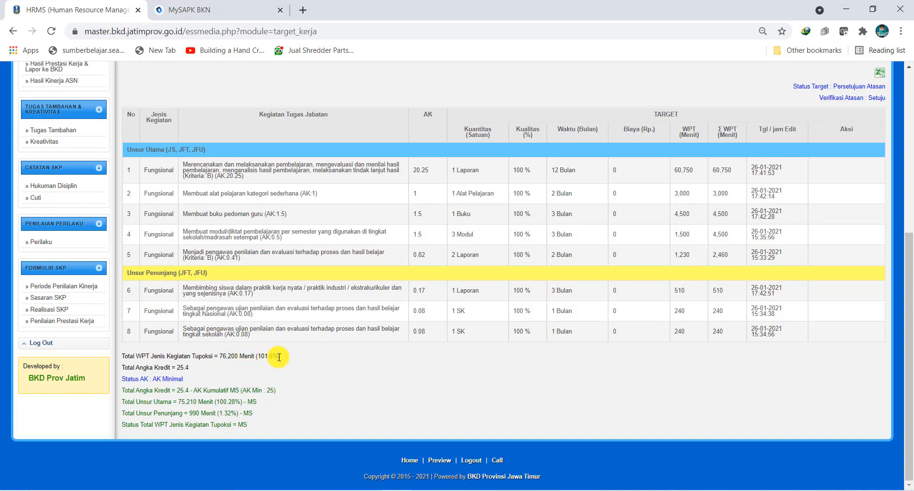
# Step: Highlight the percentage in the Total WPT Jenis Kegiatan Tupoksi line below the target table
pyautogui.moveTo(279, 358); pyautogui.dragTo(248, 356)
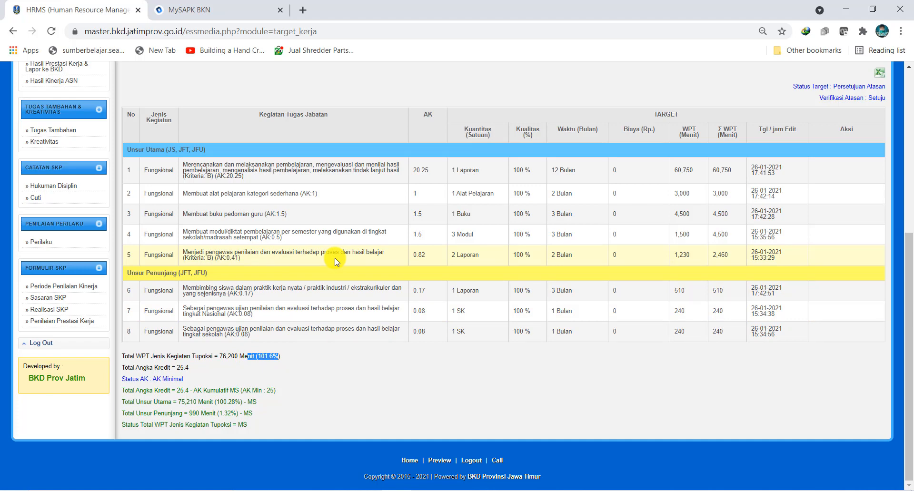
pyautogui.click(268, 357)
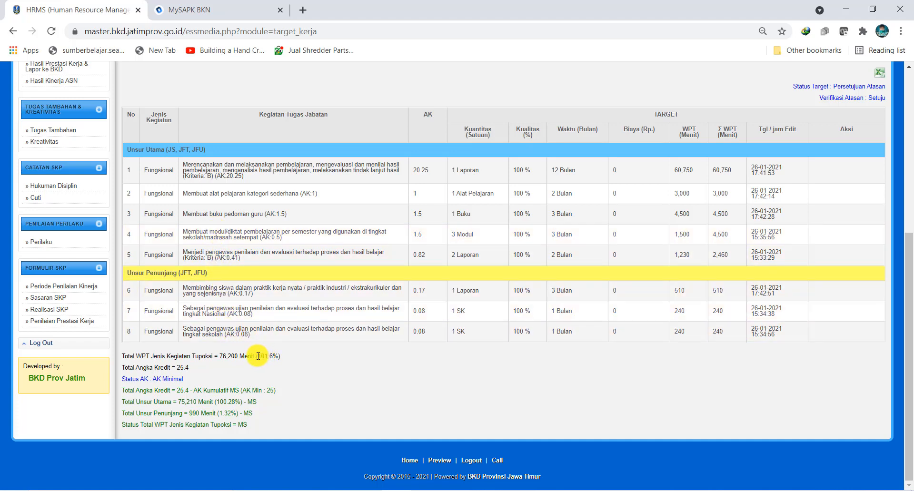
pyautogui.moveTo(257, 356); pyautogui.dragTo(281, 356)
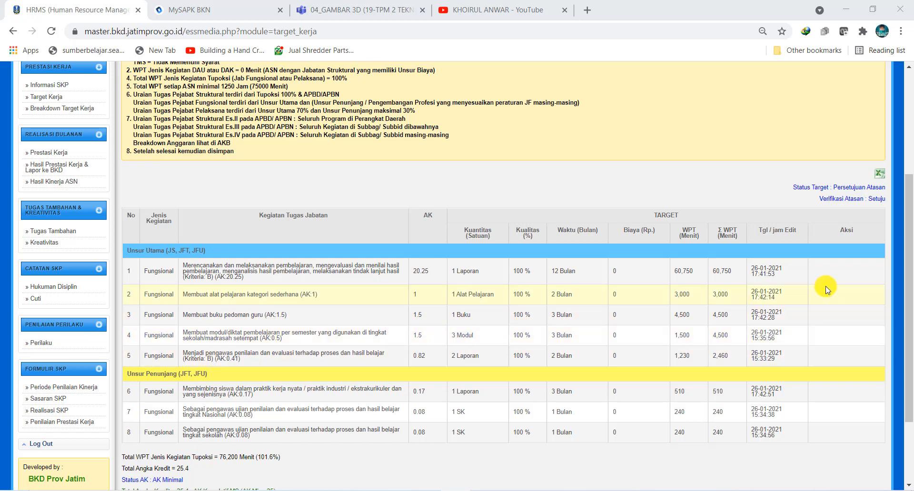
# Step: View the Excel report of the work targets and return to the Target Prestasi Kerja page
pyautogui.moveTo(907, 274); pyautogui.dragTo(908, 310)
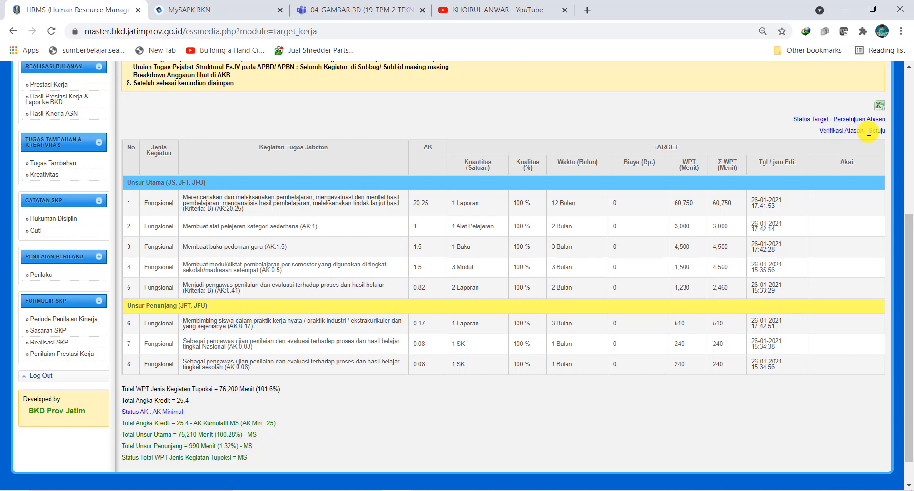
pyautogui.click(879, 109)
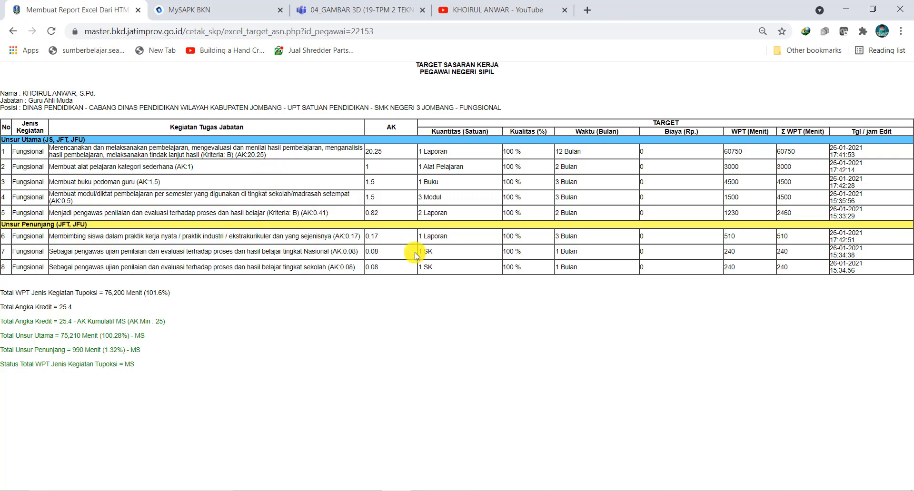
pyautogui.click(9, 34)
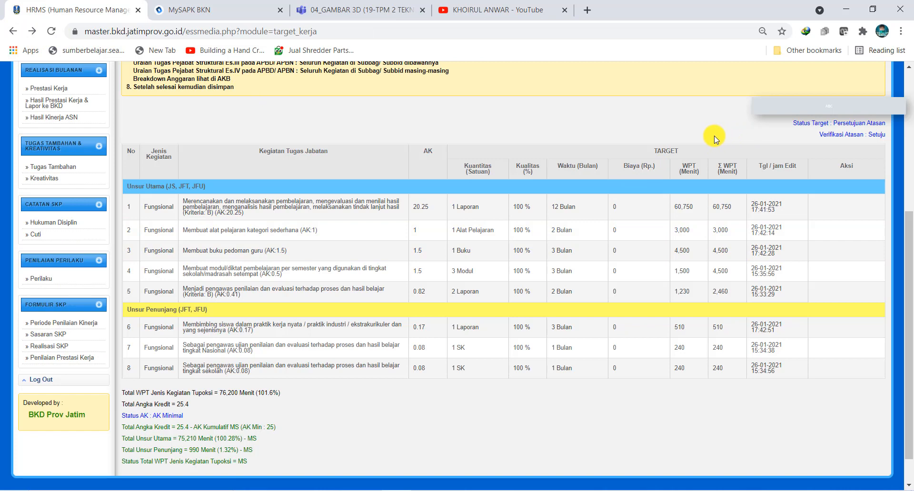
# Step: Open the Breakdown Target Kerja page and review the quantity and duration of each listed activity
pyautogui.scroll(5, 128, 152)
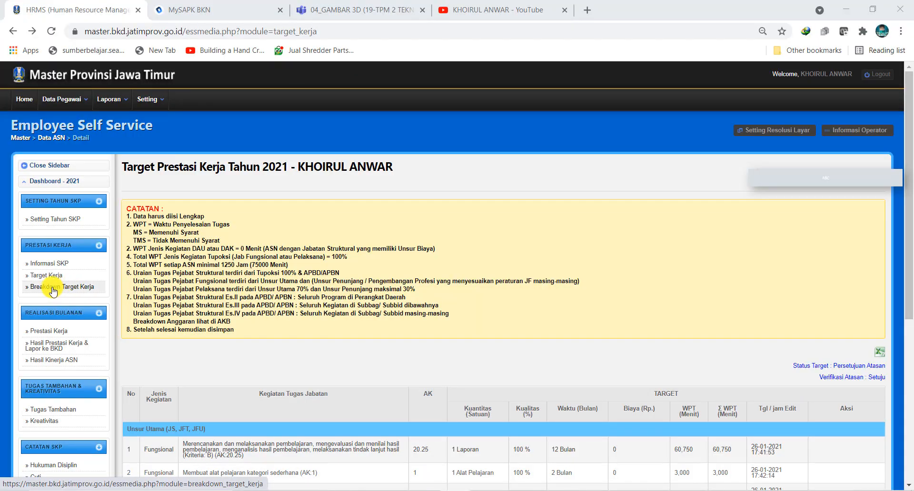
pyautogui.click(53, 287)
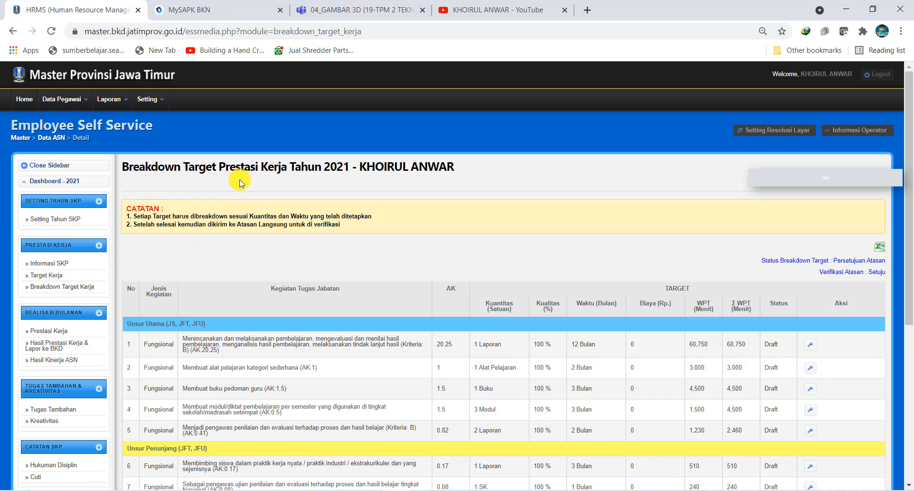
pyautogui.scroll(-4, 269, 264)
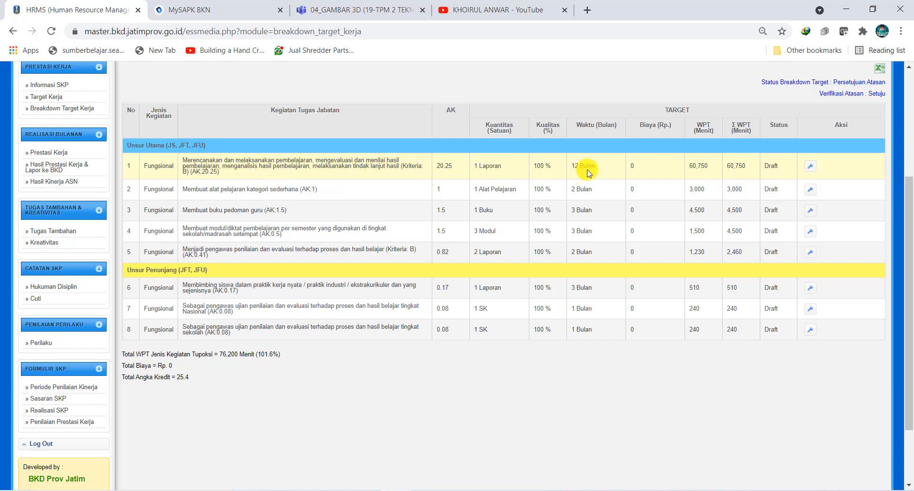
# Step: Review the monthly breakdown of the first activity, Merencanakan dan melaksanakan pembelajaran, and return to the activity list
pyautogui.click(809, 168)
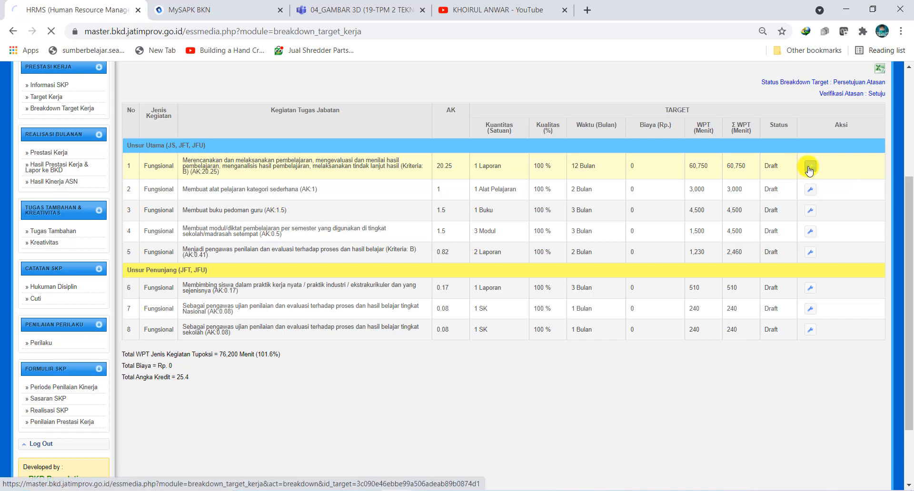
pyautogui.scroll(-4, 485, 328)
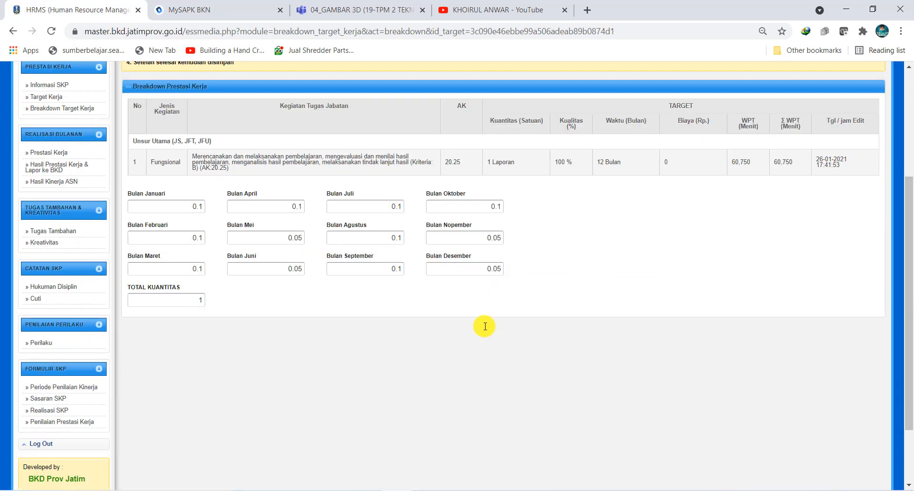
pyautogui.scroll(2, 483, 326)
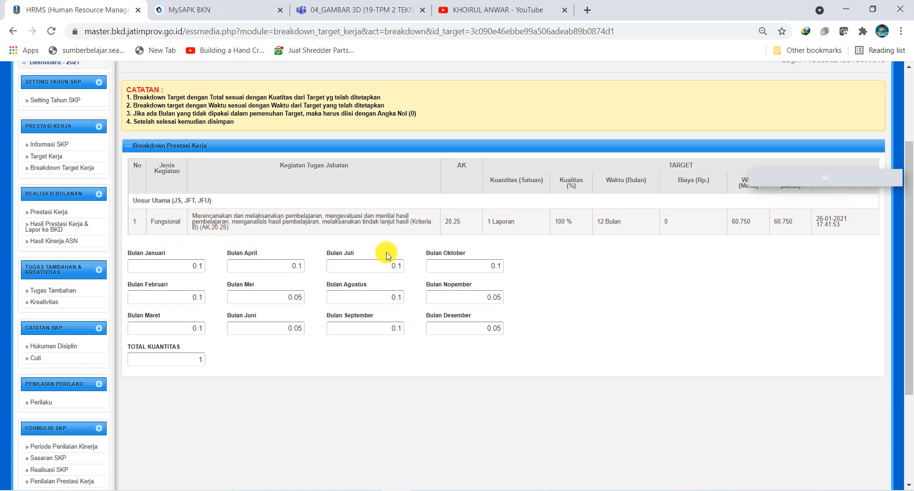
pyautogui.scroll(3, 430, 267)
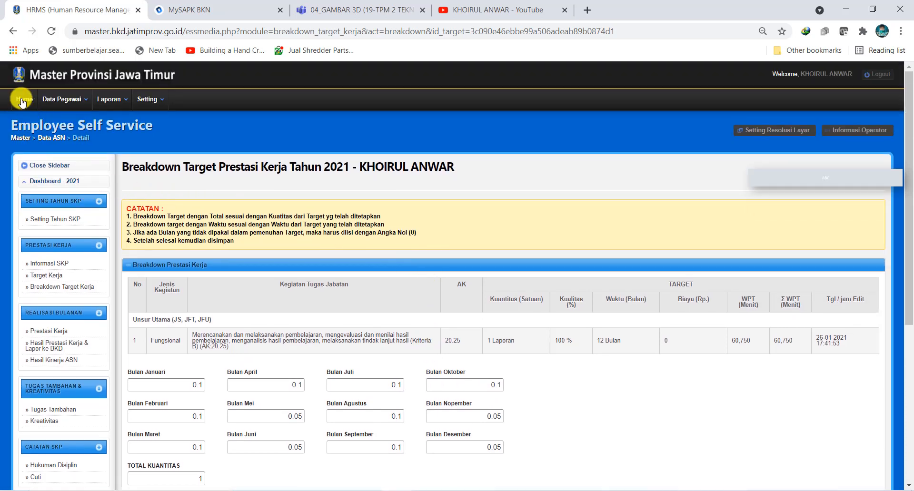
pyautogui.click(13, 31)
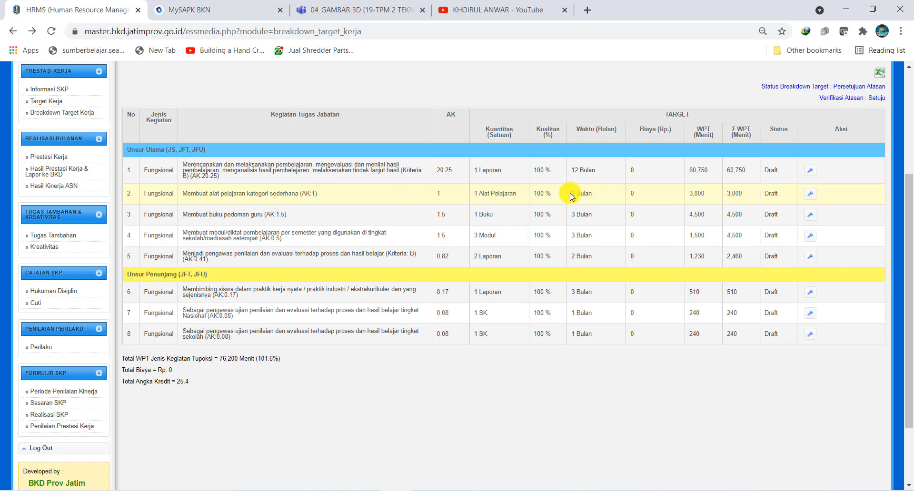
# Step: Review the monthly breakdown of the activity Membuat alat pelajaran kategori sederhana
pyautogui.click(807, 199)
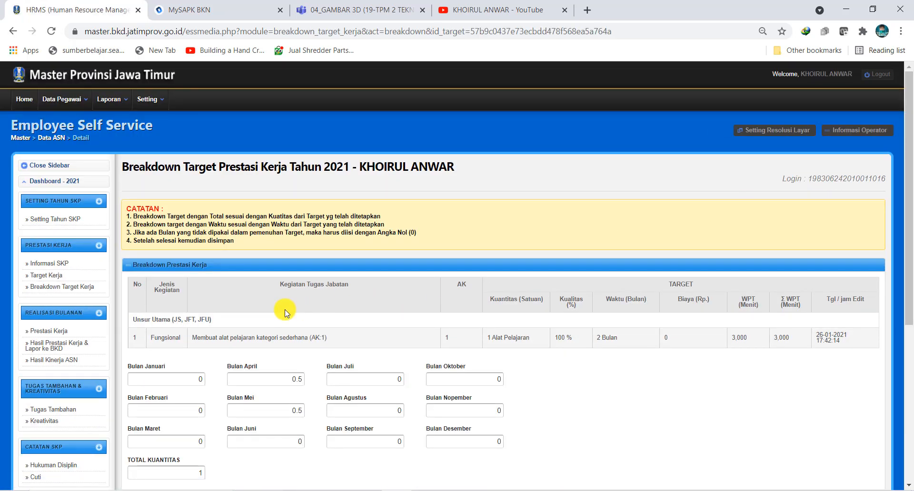
pyautogui.scroll(-3, 275, 314)
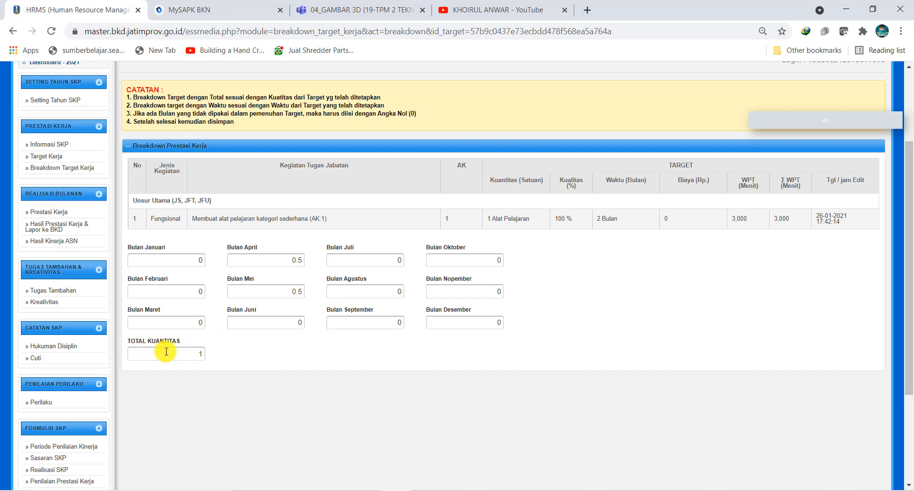
pyautogui.scroll(2, 202, 355)
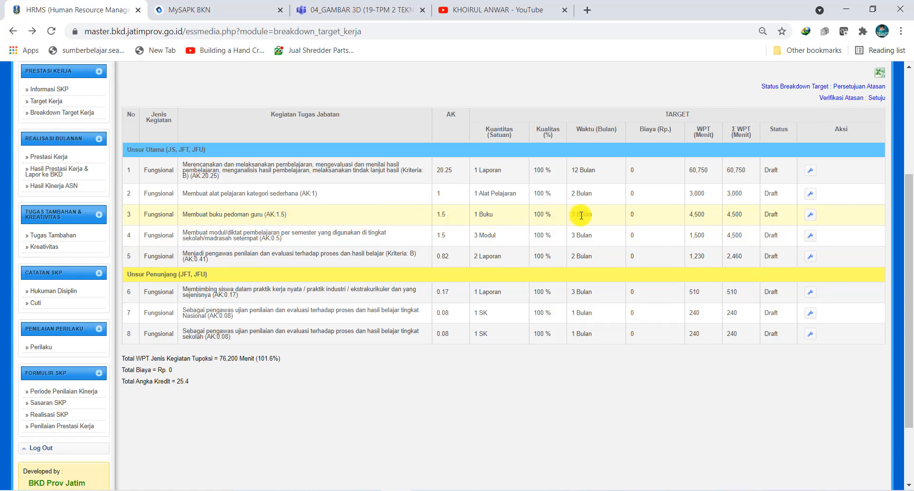
# Step: Review the monthly breakdown of the activity Membuat buku pedoman guru and return to the activity list
pyautogui.click(810, 217)
pyautogui.scroll(-3, 233, 291)
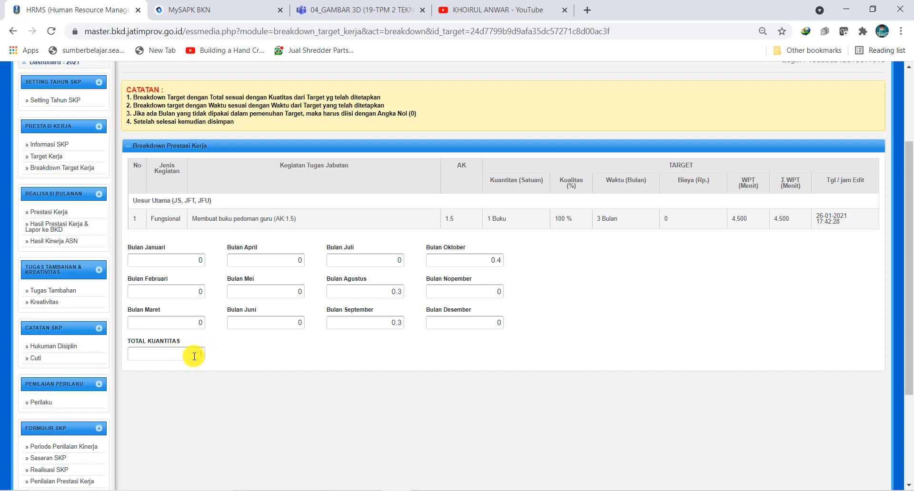
pyautogui.scroll(3, 246, 358)
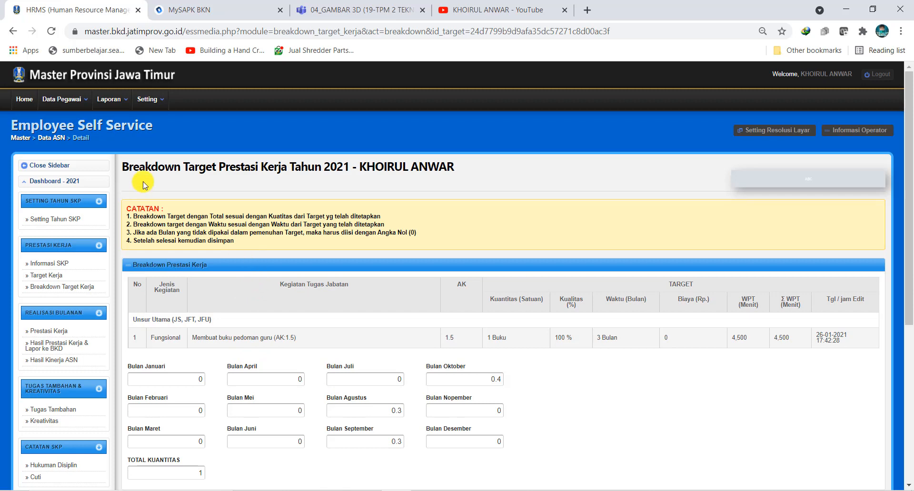
pyautogui.click(14, 32)
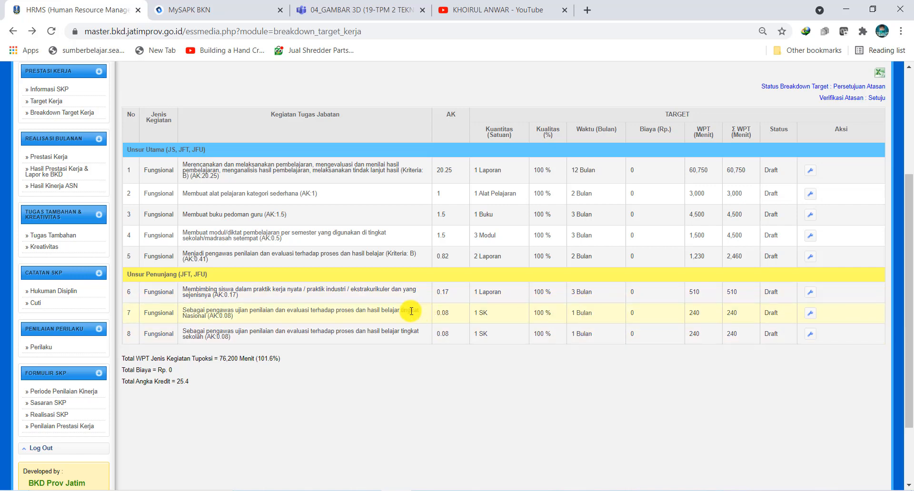
# Step: Export the target breakdown to an Excel 97-2003 worksheet and save it in the LOGO DAN GAMBAR folder
pyautogui.scroll(1, 590, 326)
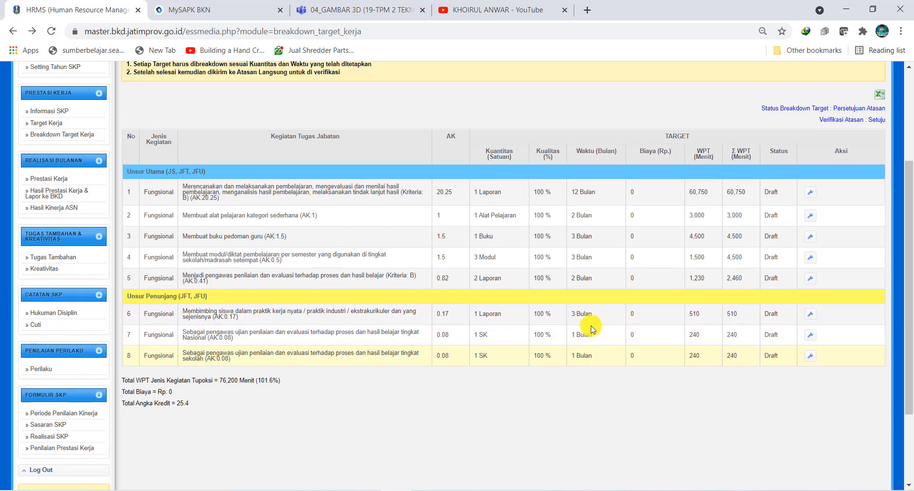
pyautogui.scroll(-2, 351, 345)
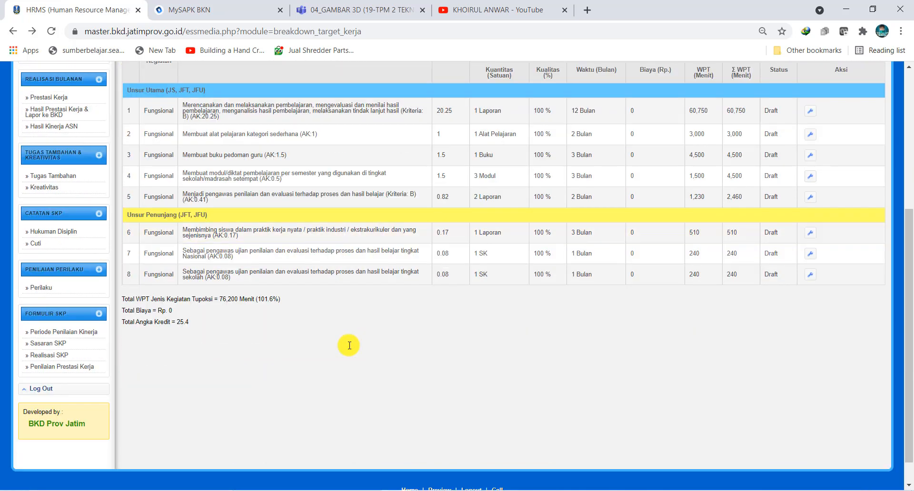
pyautogui.scroll(2, 349, 345)
pyautogui.scroll(2, 350, 349)
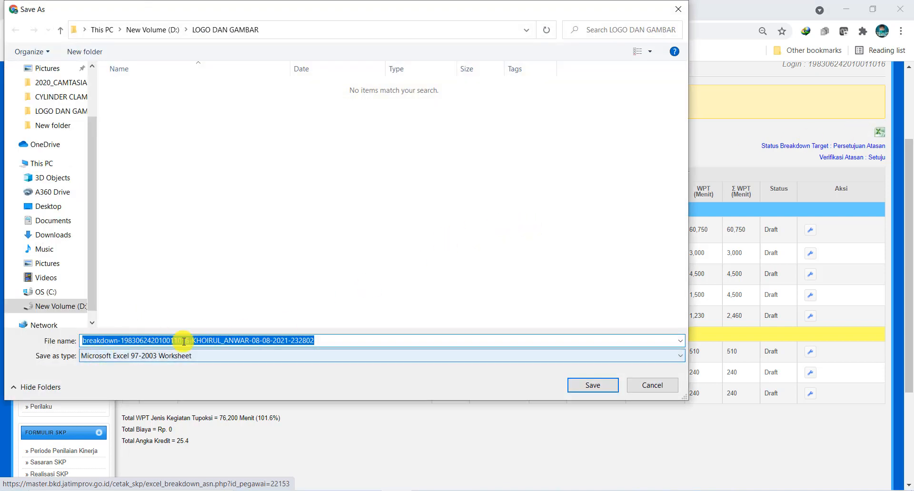
pyautogui.click(586, 386)
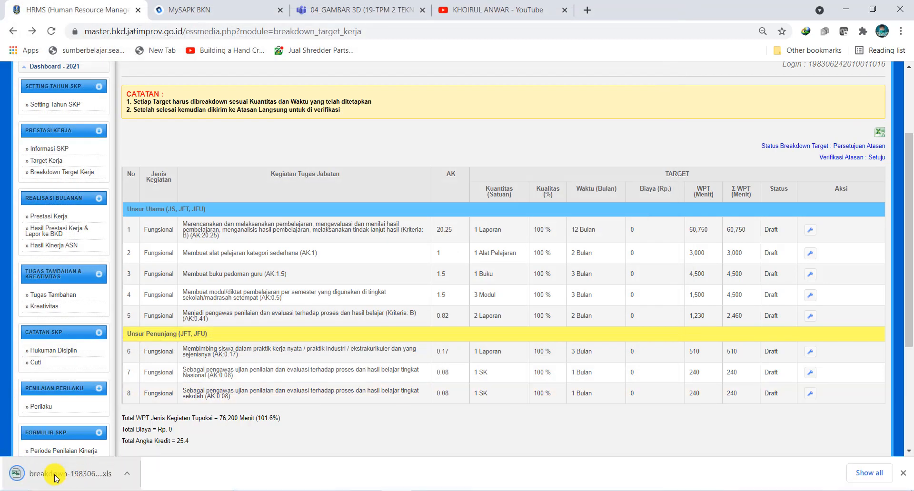
# Step: Open the downloaded breakdown workbook in a maximized Excel window and enable editing
pyautogui.click(56, 476)
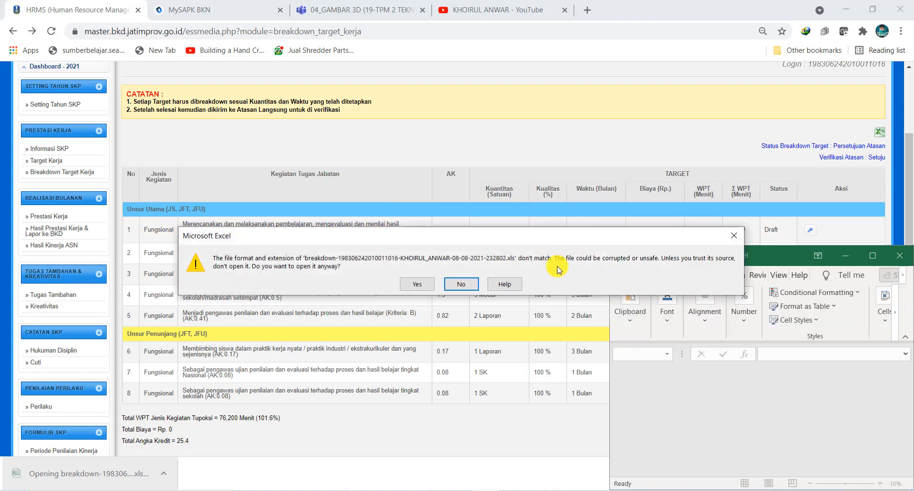
pyautogui.click(417, 286)
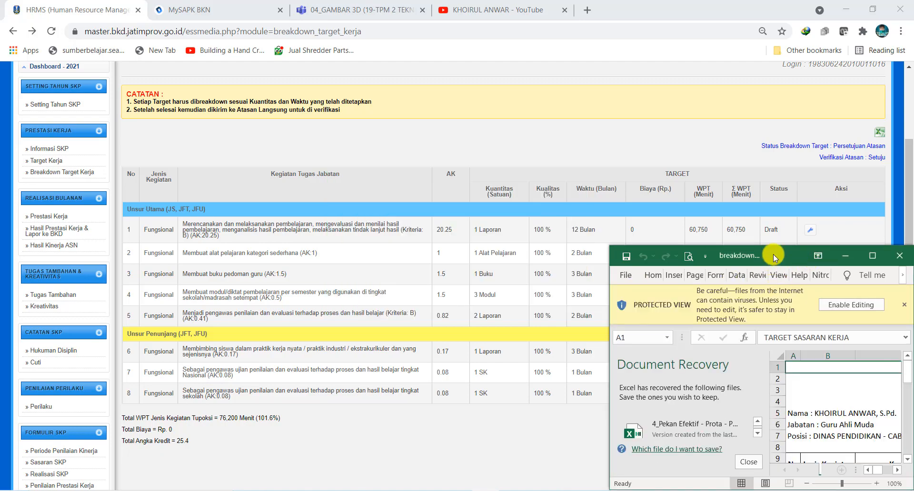
pyautogui.moveTo(754, 250); pyautogui.dragTo(329, 140)
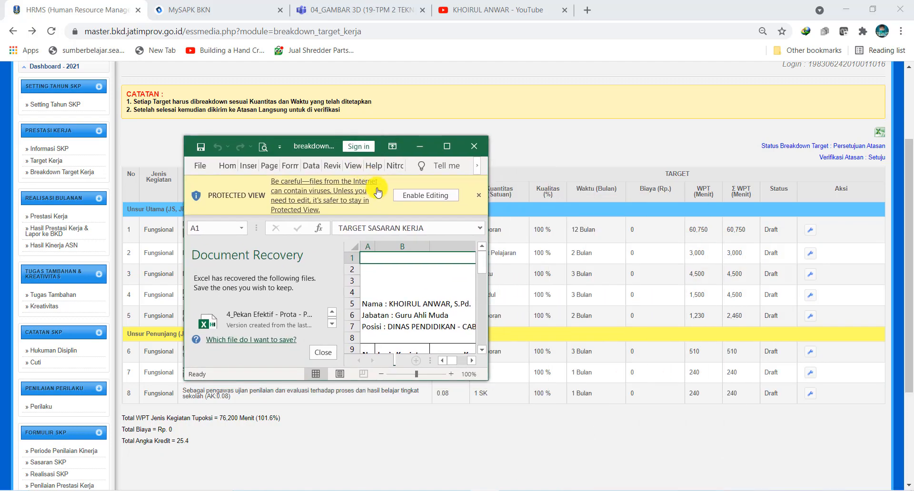
pyautogui.click(447, 147)
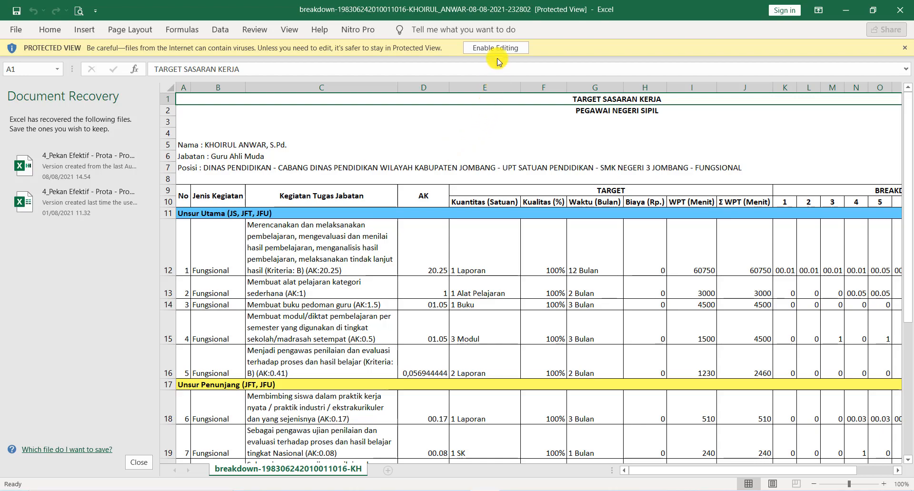
pyautogui.click(504, 47)
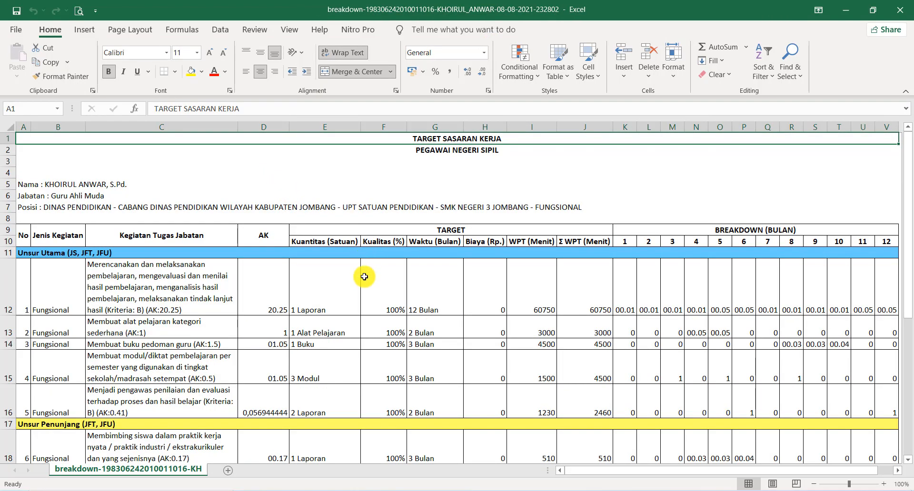
# Step: Look through the breakdown sheet and highlight the first activity's entries for months 1 to 12
pyautogui.scroll(-1, 364, 277)
pyautogui.scroll(-1, 363, 294)
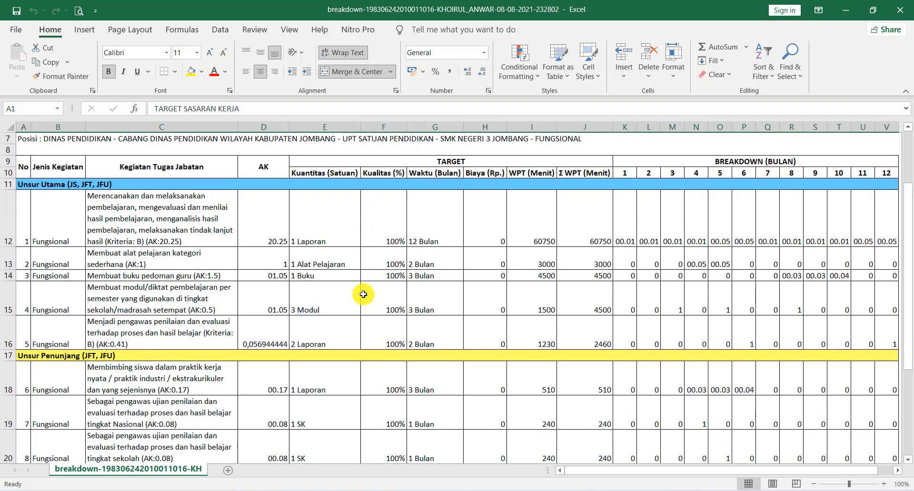
pyautogui.scroll(2, 363, 294)
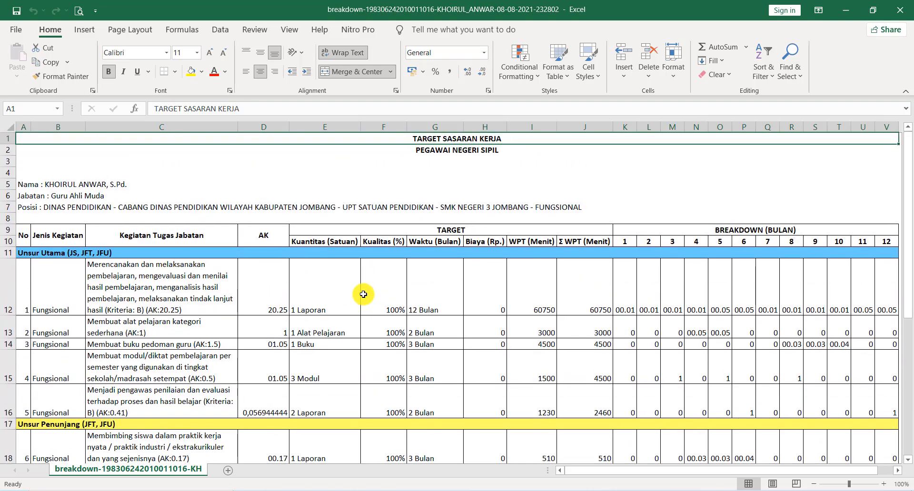
pyautogui.keyDown('ctrl'); pyautogui.scroll(-1, 364, 294); pyautogui.keyUp('ctrl')
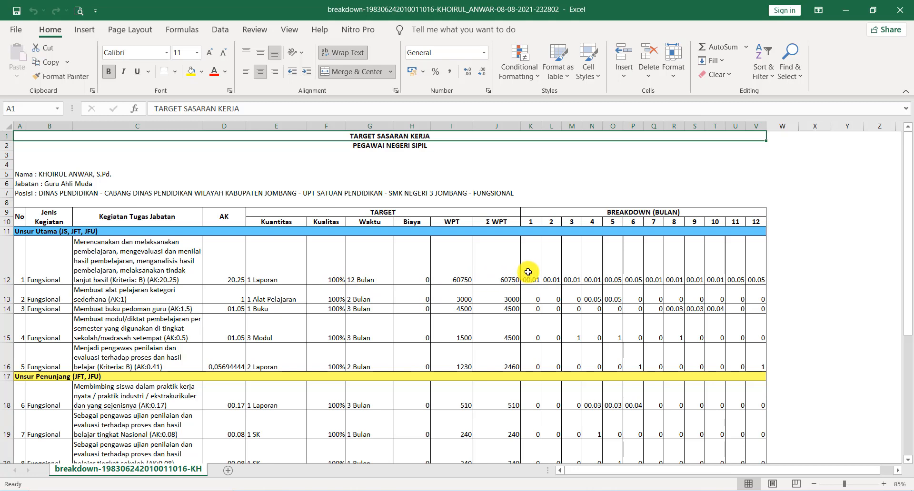
pyautogui.moveTo(528, 272)
pyautogui.mouseDown()
pyautogui.moveTo(761, 273)
pyautogui.moveTo(533, 268)
pyautogui.mouseUp()
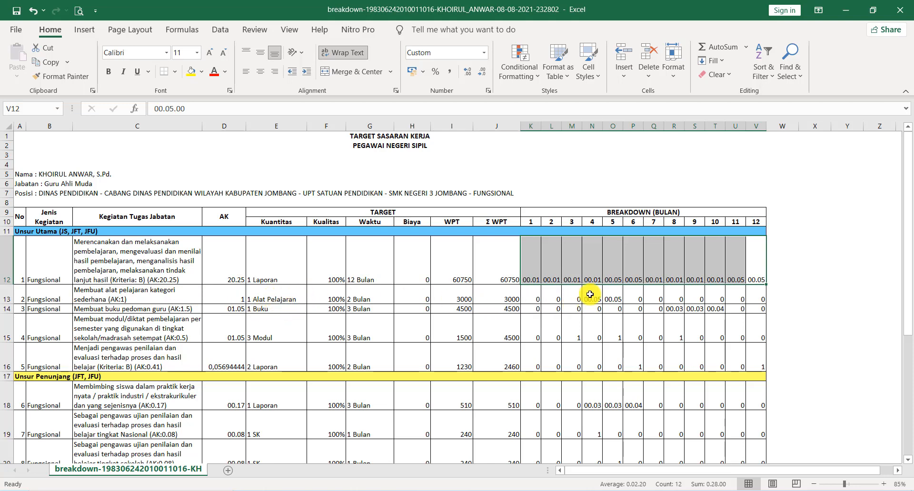
# Step: Check the month 4 and 5 entries for Membuat alat pelajaran and the month 8 to 10 entries for Membuat buku pedoman guru
pyautogui.click(616, 296)
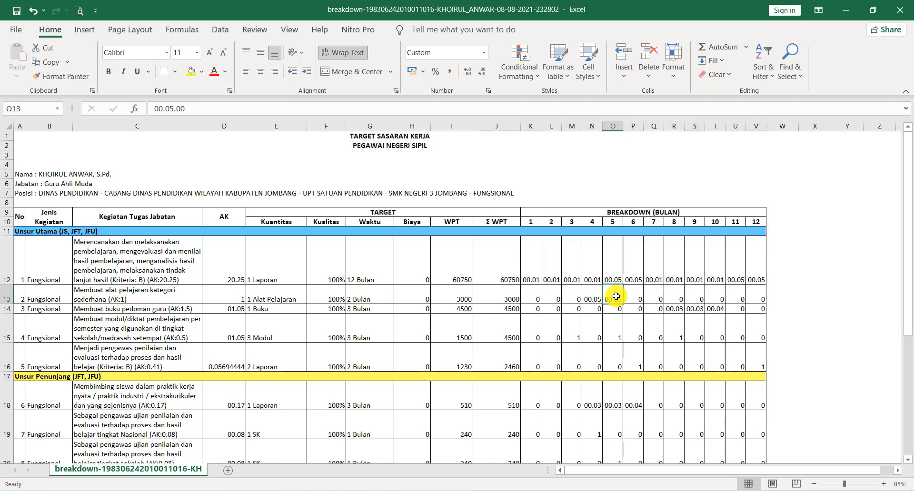
pyautogui.moveTo(616, 296); pyautogui.dragTo(595, 298)
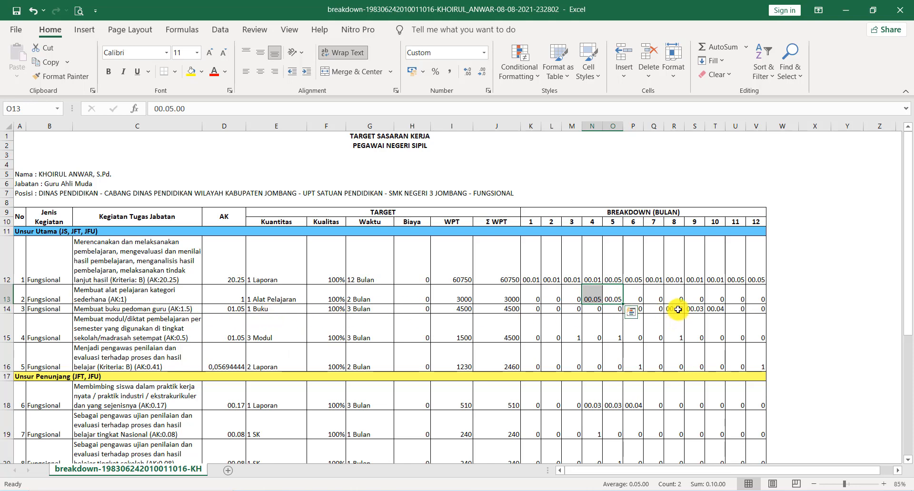
pyautogui.click(677, 310)
pyautogui.press('Right')
pyautogui.press('Right')
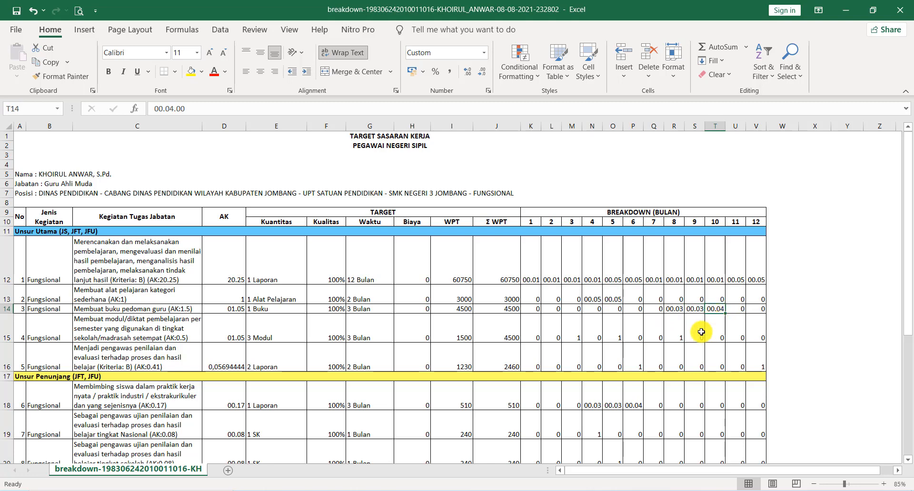
# Step: Check the month 3, 5 and 8 entries of the modul/diktat activity and the month 6 entry of the pengawas penilaian activity
pyautogui.scroll(-1, 647, 360)
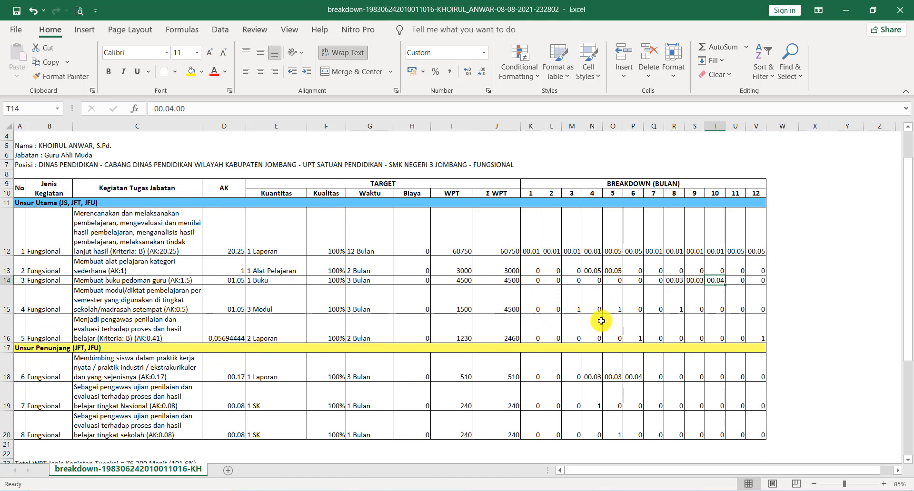
pyautogui.click(575, 307)
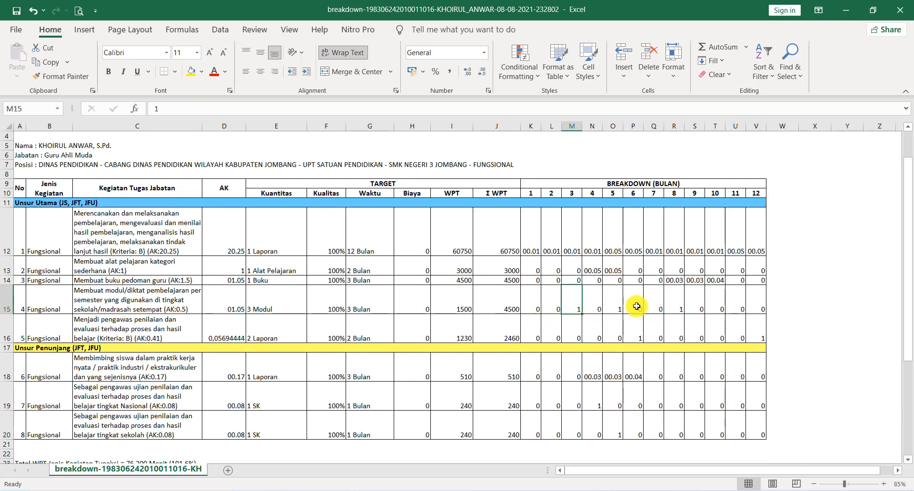
pyautogui.click(621, 307)
pyautogui.click(681, 307)
pyautogui.click(641, 338)
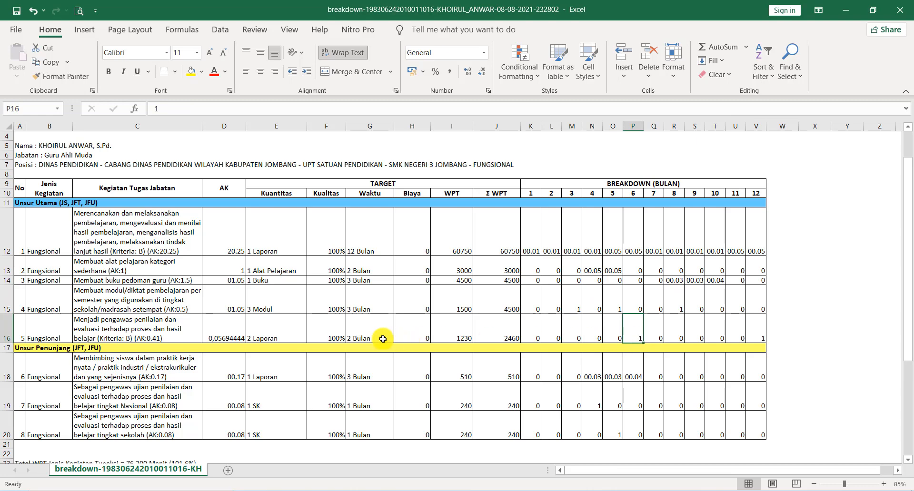
# Step: Examine the WPT, Angka Kredit, Unsur Utama and Unsur Penunjang totals beneath the breakdown table
pyautogui.scroll(-1, 350, 336)
pyautogui.scroll(-2, 345, 336)
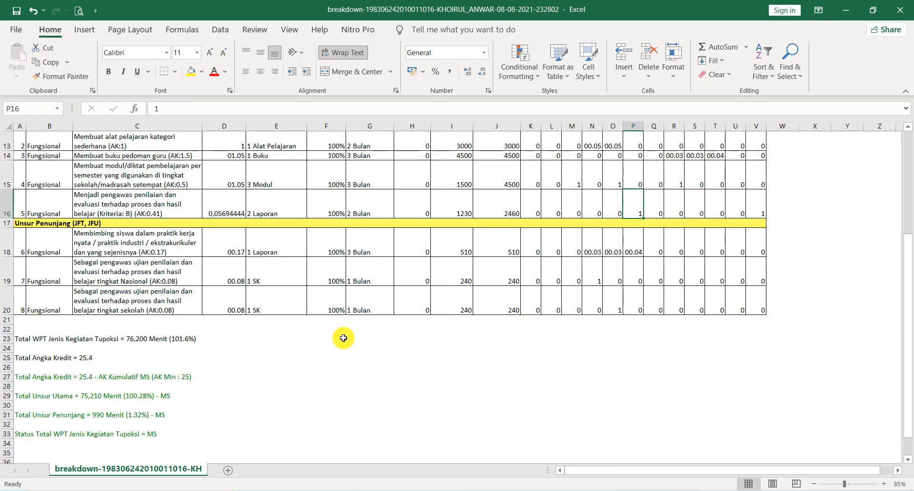
pyautogui.scroll(4, 344, 337)
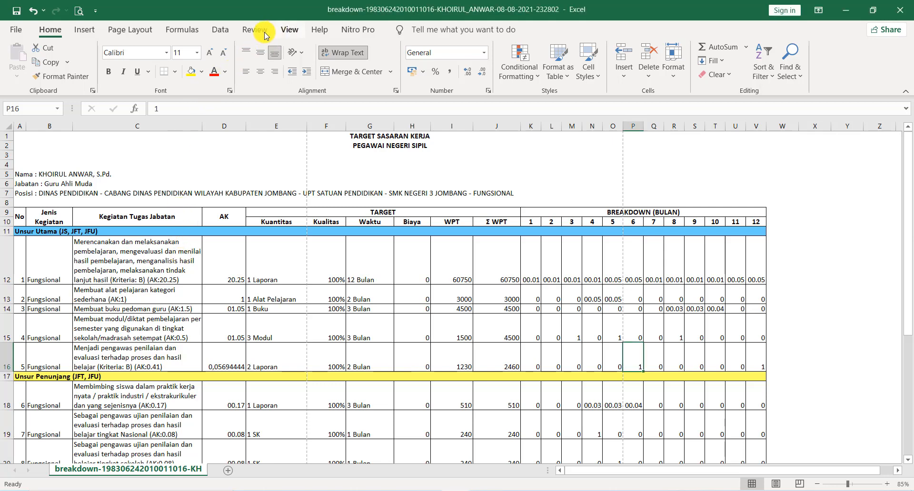
# Step: Display the breakdown sheet in Page Break Preview and change its page orientation to landscape
pyautogui.click(287, 32)
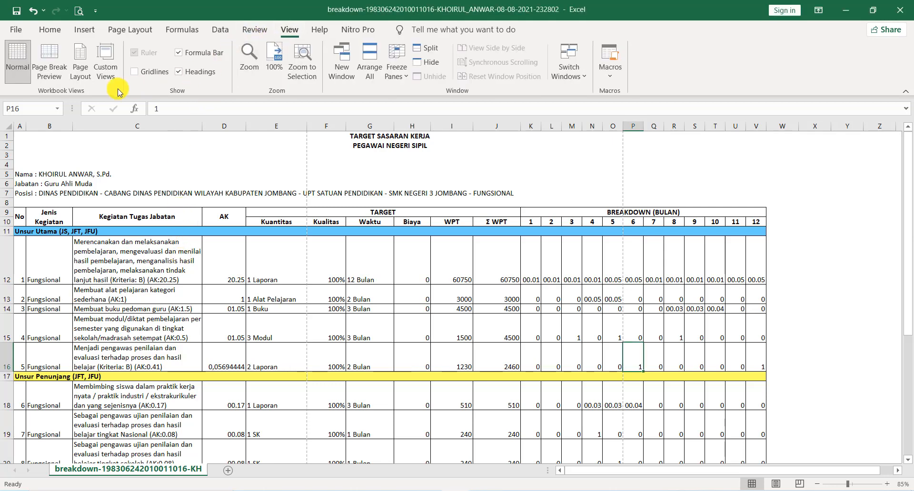
pyautogui.click(53, 71)
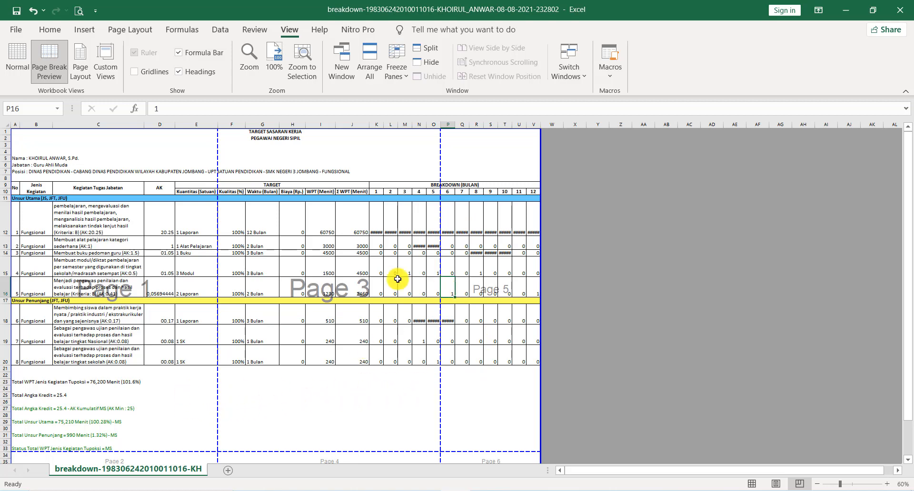
pyautogui.click(128, 30)
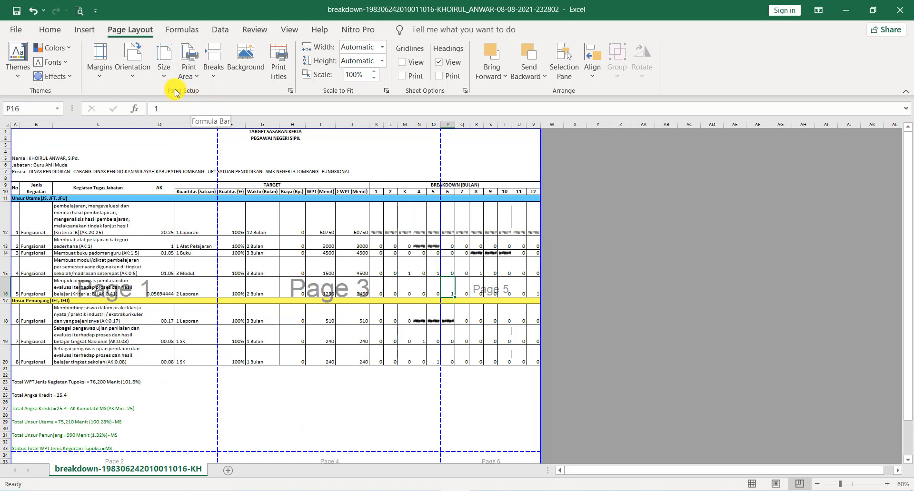
pyautogui.click(132, 69)
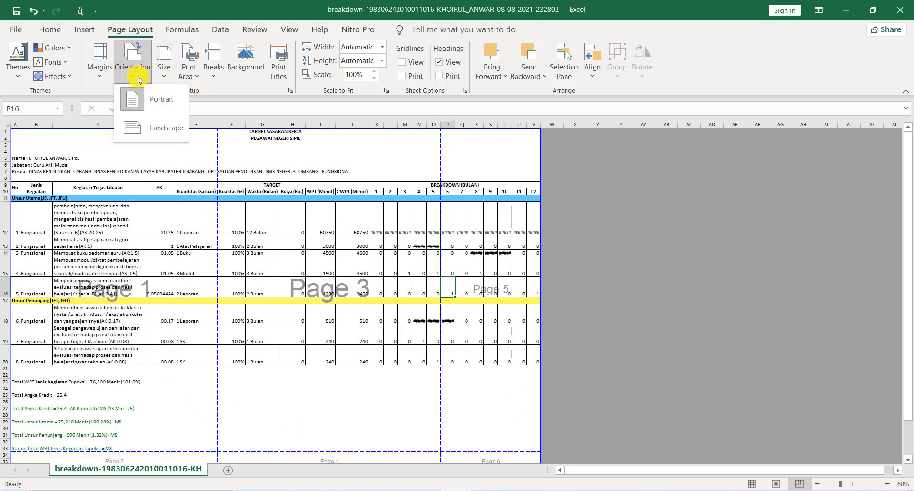
pyautogui.click(148, 130)
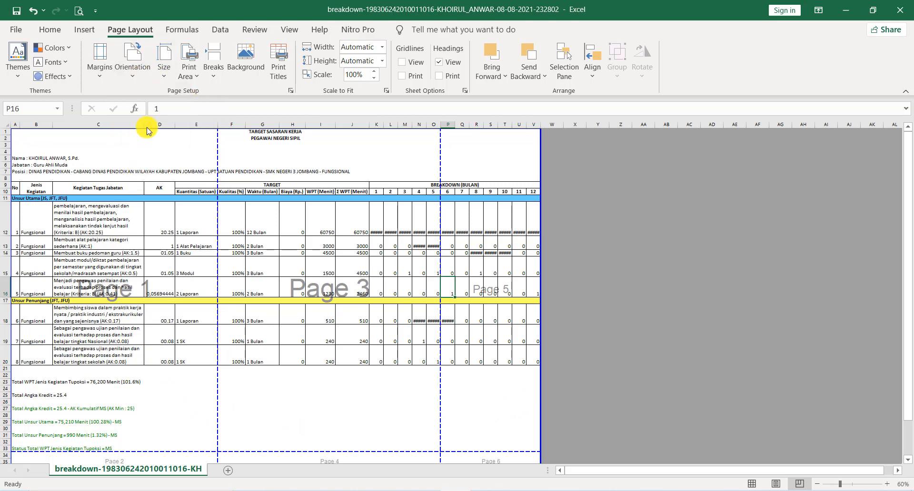
# Step: Set the sheet's paper size to folio, 21 cm x 33 cm, and look over the resulting page division
pyautogui.click(166, 72)
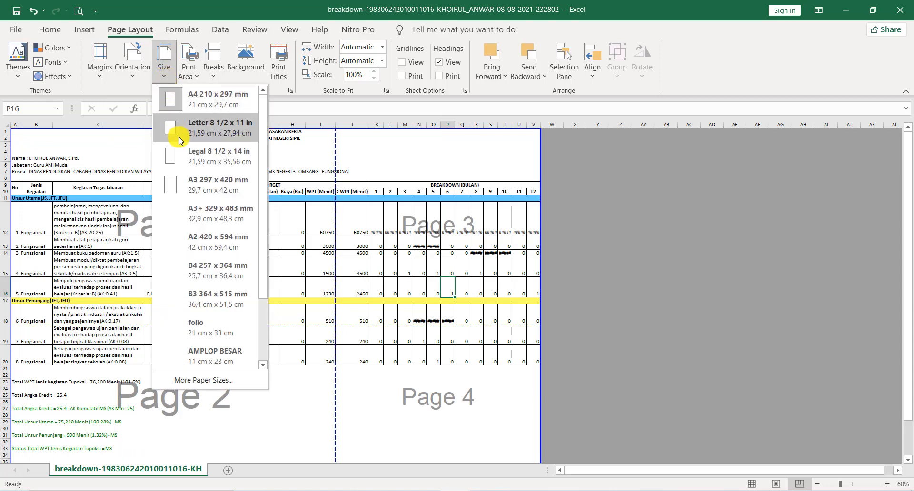
pyautogui.click(217, 329)
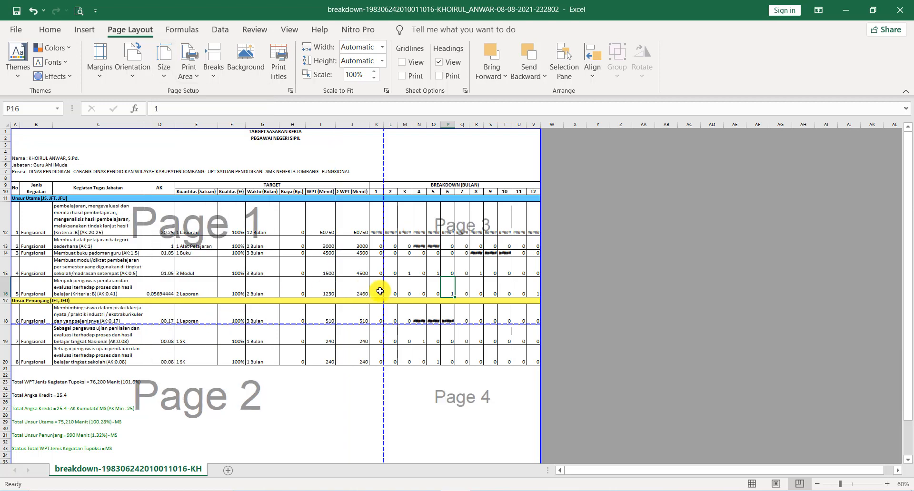
pyautogui.scroll(-3, 230, 328)
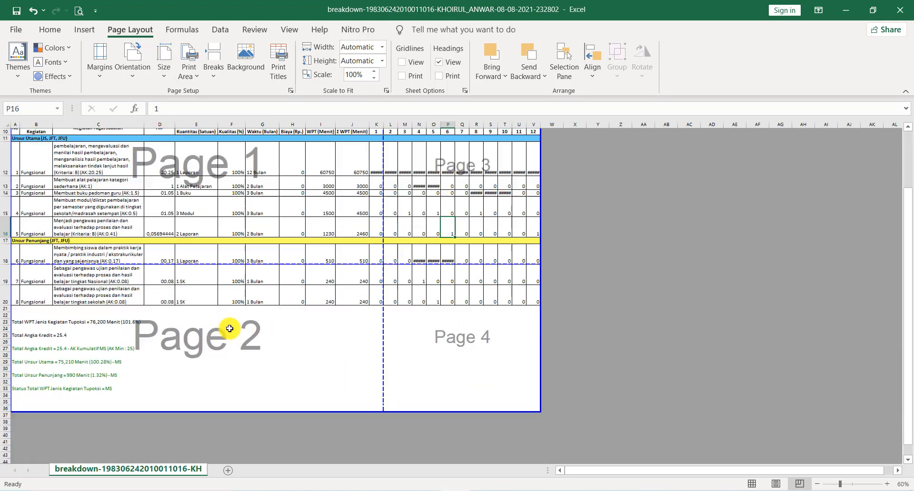
pyautogui.scroll(2, 230, 329)
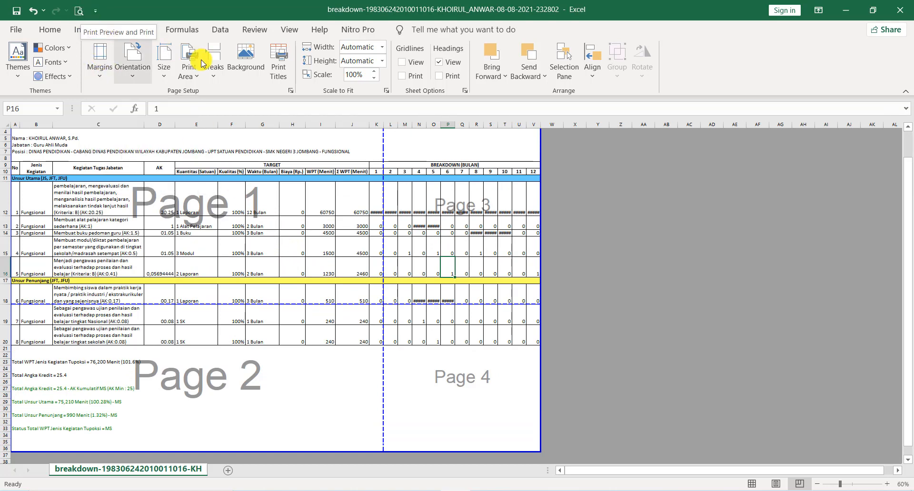
# Step: Open the print preview through Page Setup and set the scaling to Fit Sheet on One Page
pyautogui.click(290, 91)
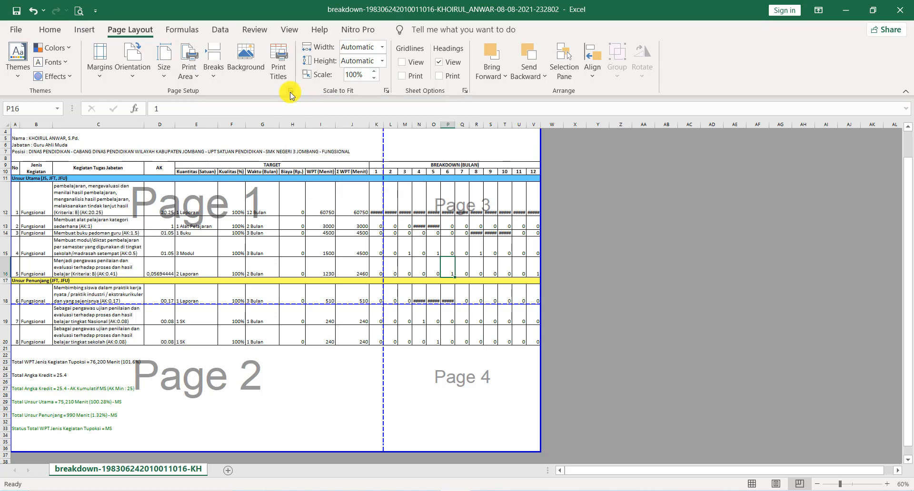
pyautogui.moveTo(561, 172); pyautogui.dragTo(453, 106)
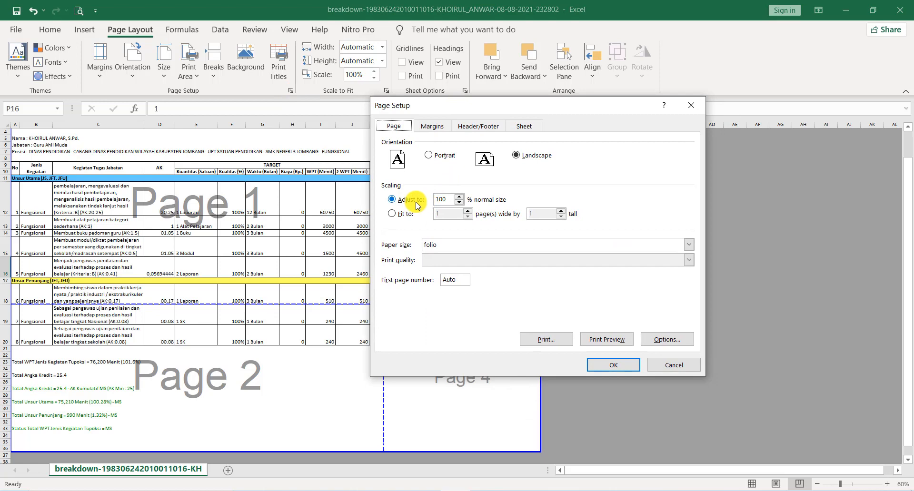
pyautogui.doubleClick(448, 200)
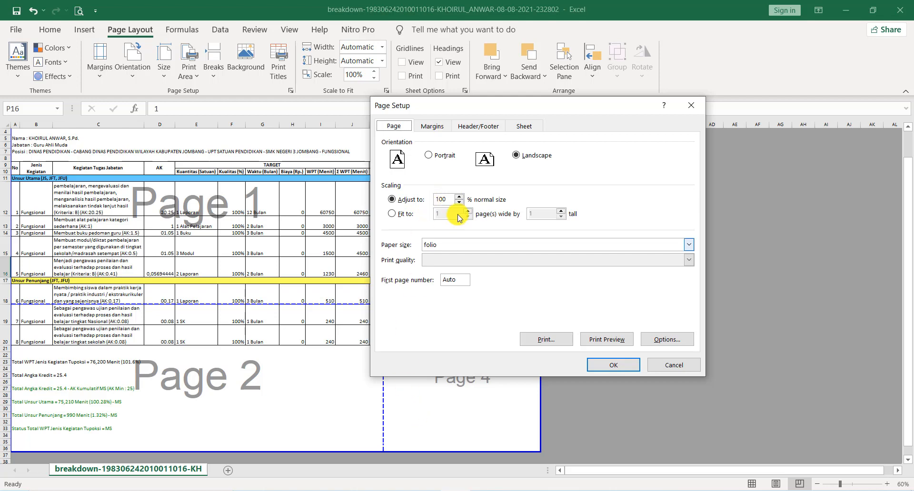
pyautogui.moveTo(494, 101); pyautogui.dragTo(659, 44)
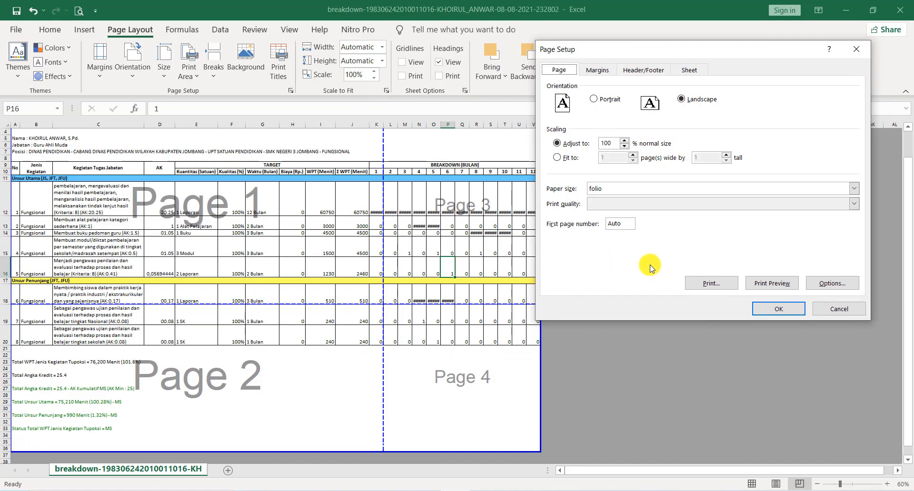
pyautogui.click(772, 283)
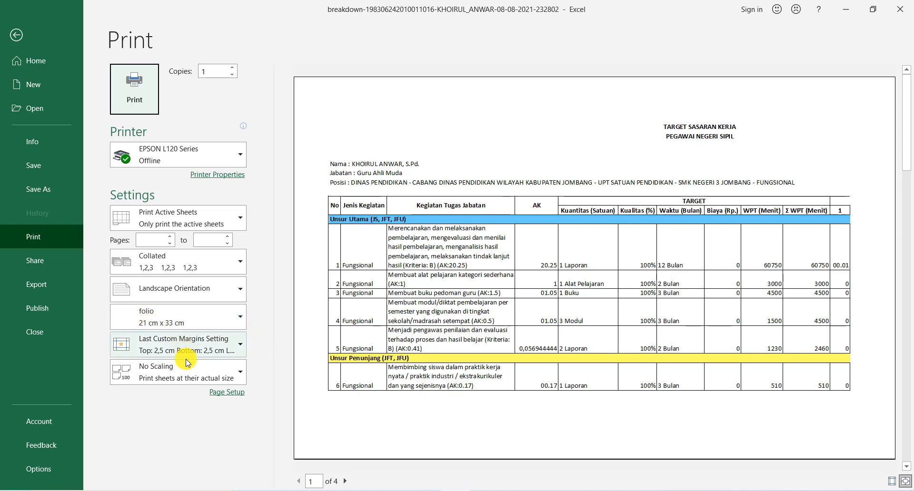
pyautogui.click(234, 376)
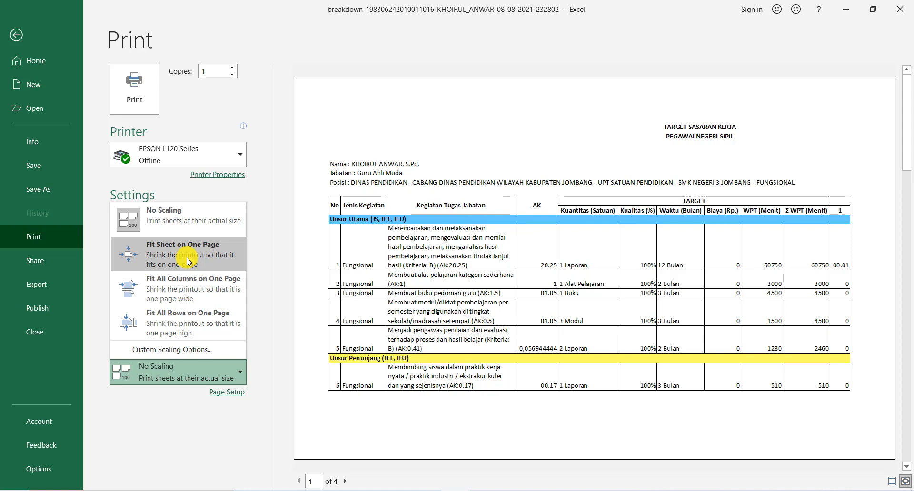
pyautogui.click(186, 291)
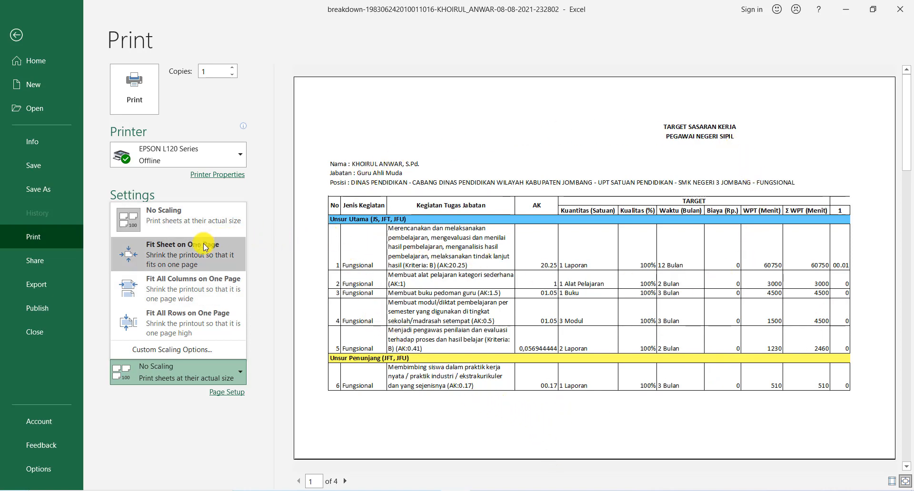
pyautogui.click(162, 255)
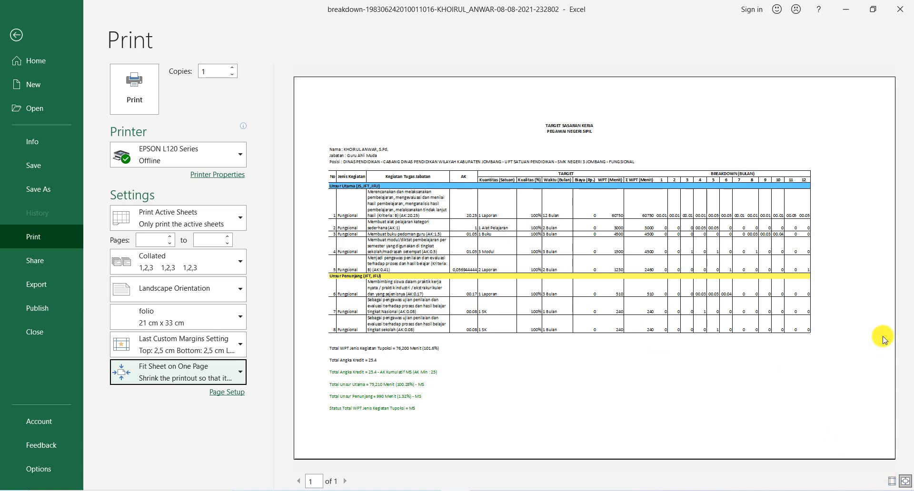
# Step: Show the margins in the print preview and narrow all four, to about 1.3 cm at the top and 1.22 cm at the bottom
pyautogui.click(890, 482)
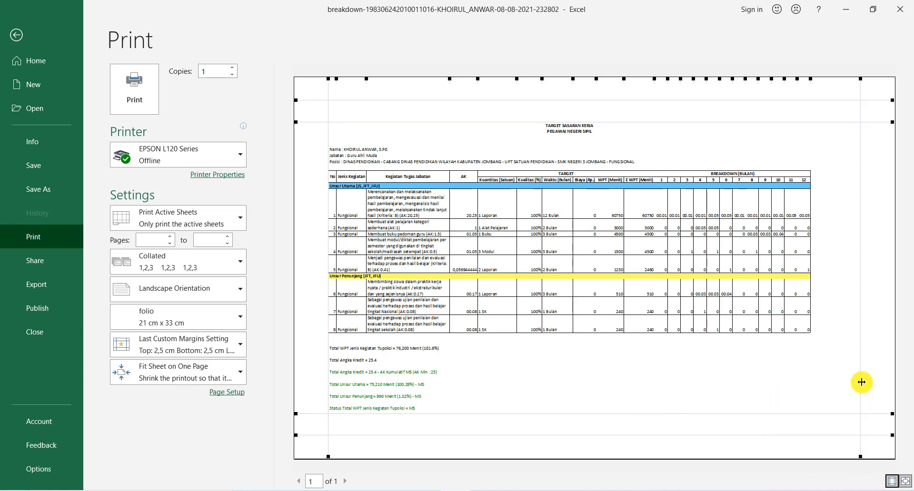
pyautogui.moveTo(861, 382); pyautogui.dragTo(880, 383)
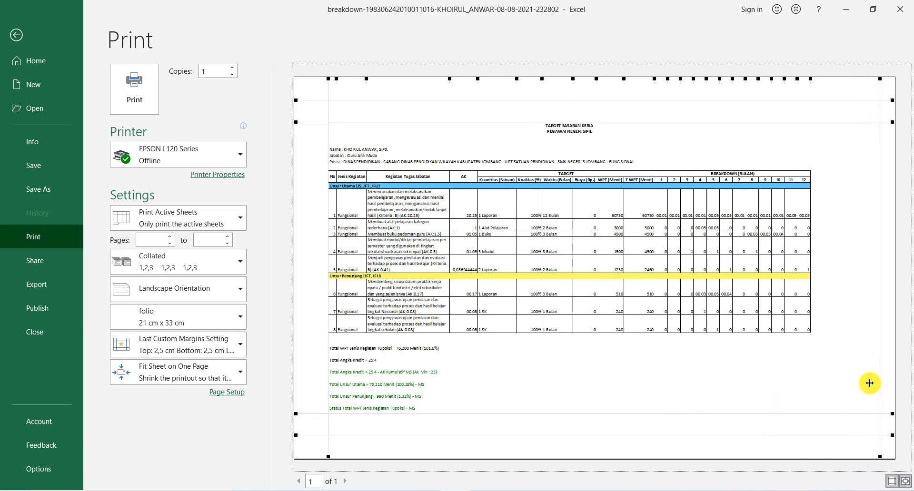
pyautogui.moveTo(329, 425); pyautogui.dragTo(319, 425)
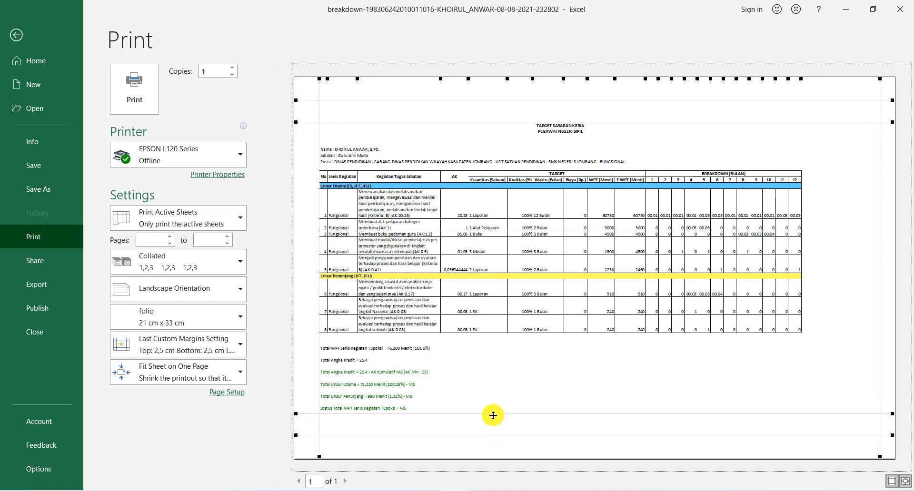
pyautogui.moveTo(492, 415); pyautogui.dragTo(491, 436)
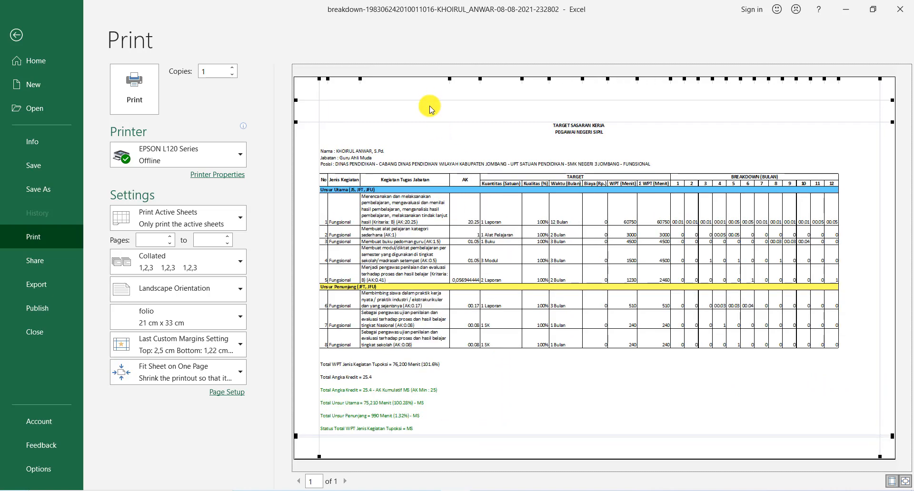
pyautogui.moveTo(430, 122); pyautogui.dragTo(431, 107)
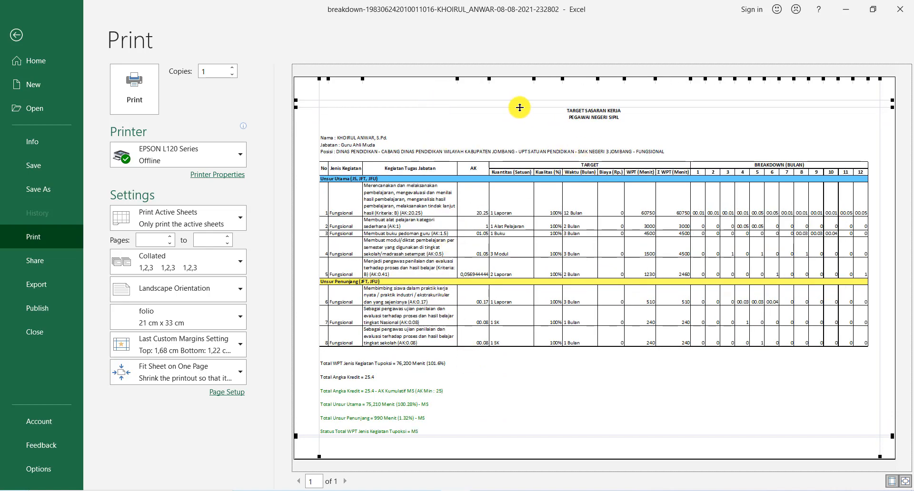
pyautogui.moveTo(519, 107); pyautogui.dragTo(519, 100)
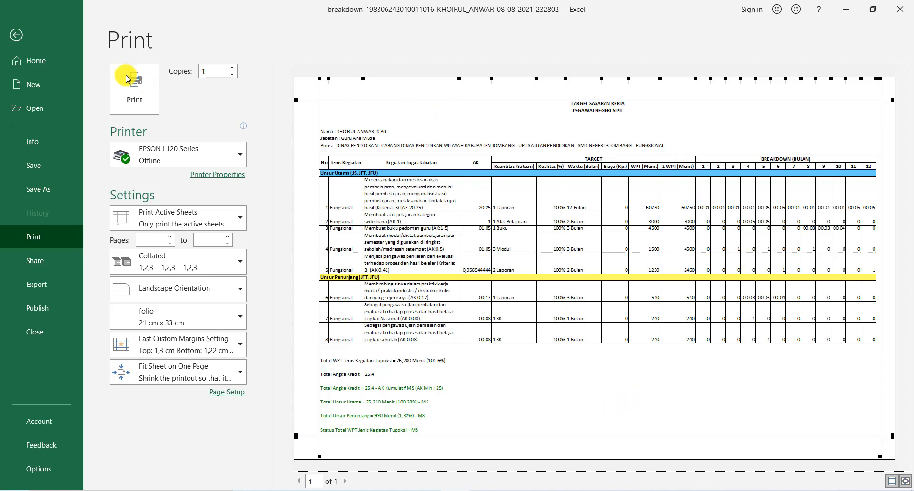
pyautogui.click(19, 34)
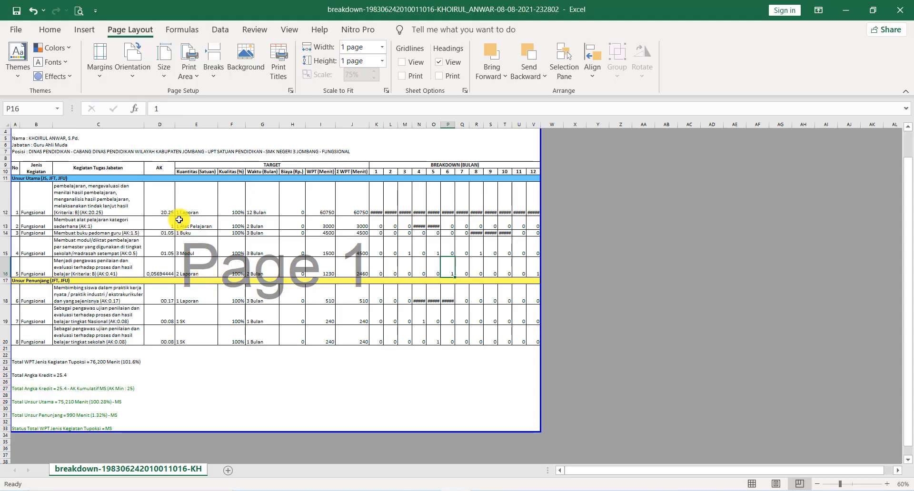
# Step: Centre the Unsur Utama values from AK to month 12 (D12:V16) horizontally and vertically
pyautogui.moveTo(157, 198); pyautogui.dragTo(533, 265)
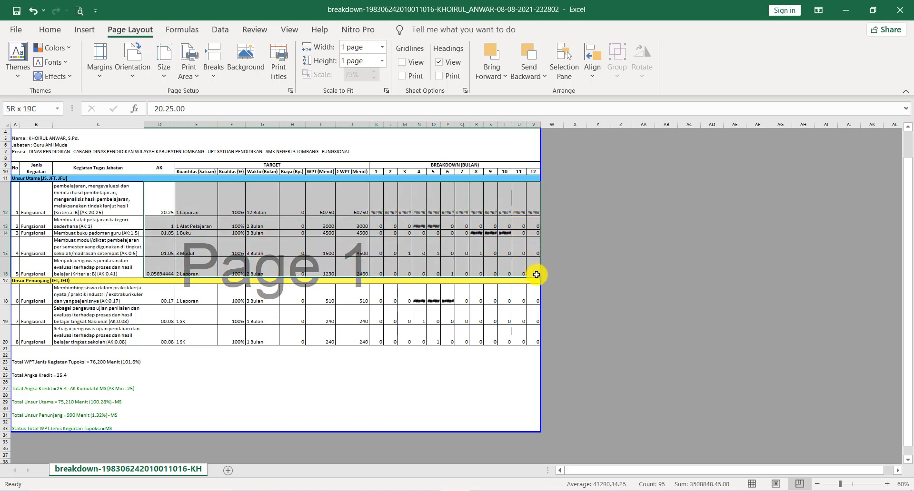
pyautogui.click(52, 31)
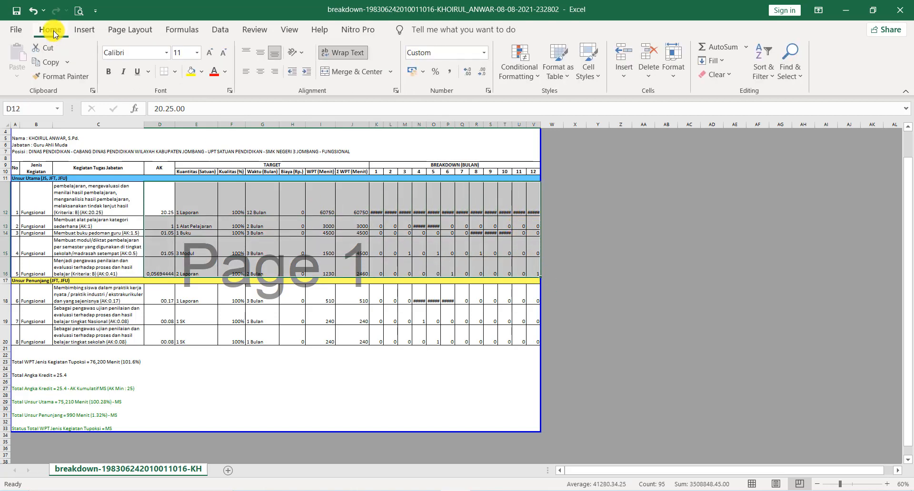
pyautogui.click(261, 78)
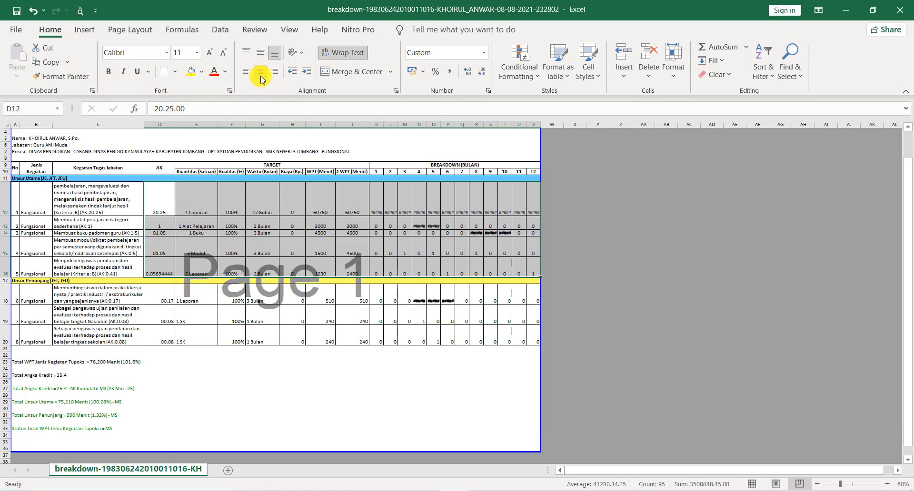
pyautogui.click(260, 54)
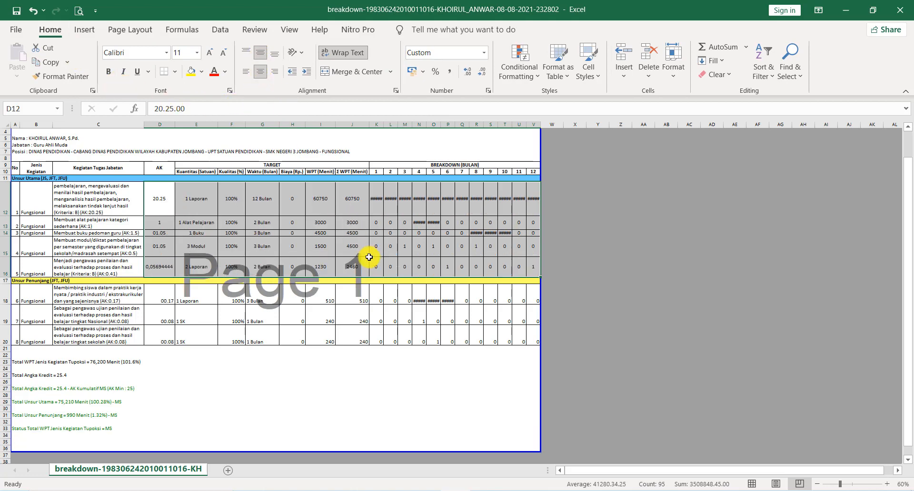
# Step: Centre the Unsur Penunjang values from AK to month 12 (D18:V20) horizontally and vertically
pyautogui.scroll(2, 419, 220)
pyautogui.hotkey('ctrl', 'q')
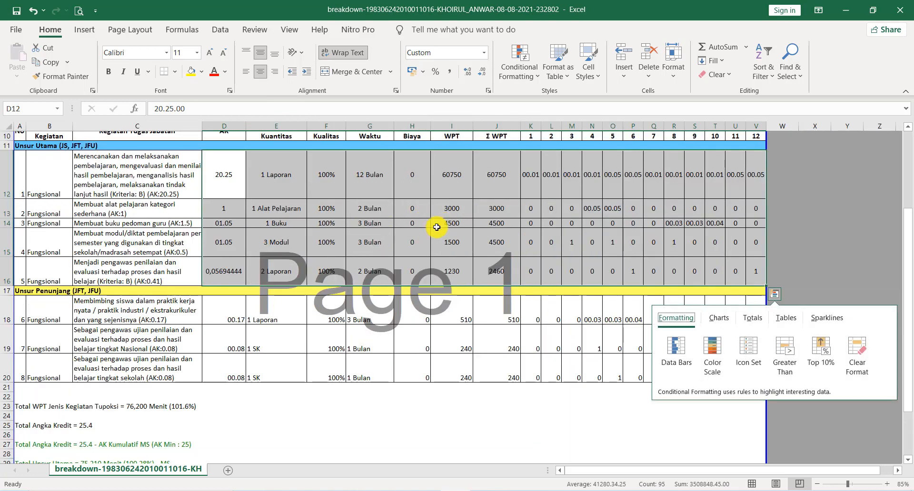
pyautogui.moveTo(230, 307); pyautogui.dragTo(754, 381)
pyautogui.click(261, 75)
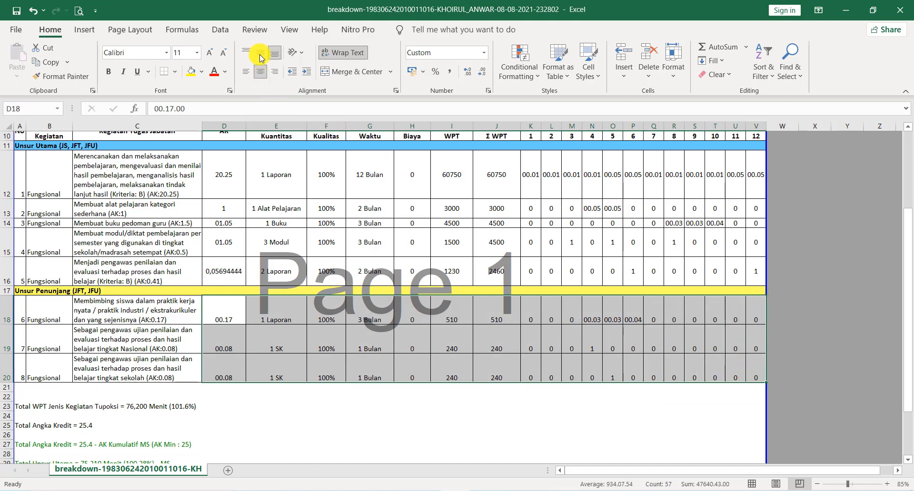
pyautogui.click(261, 54)
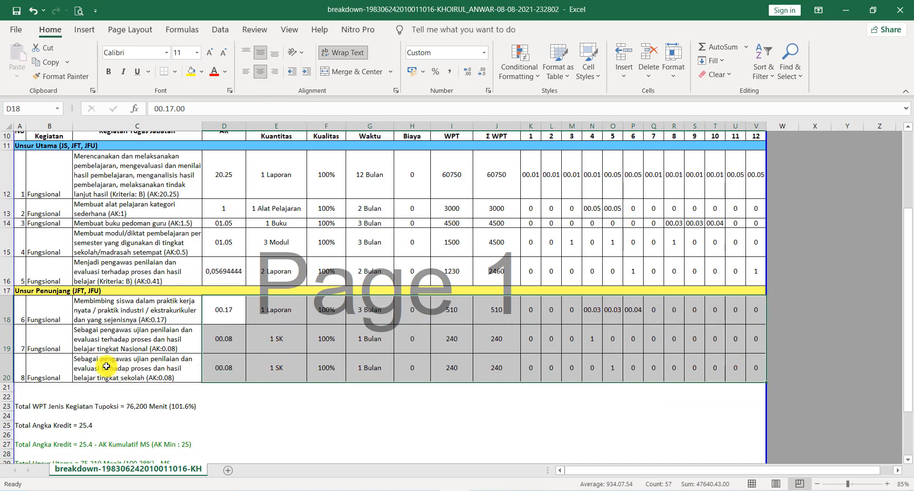
# Step: Left-align and vertically centre the No and Jenis Kegiatan cells in A18:B20 and A12:B16
pyautogui.moveTo(20, 308); pyautogui.dragTo(52, 315)
pyautogui.moveTo(66, 353); pyautogui.dragTo(52, 376)
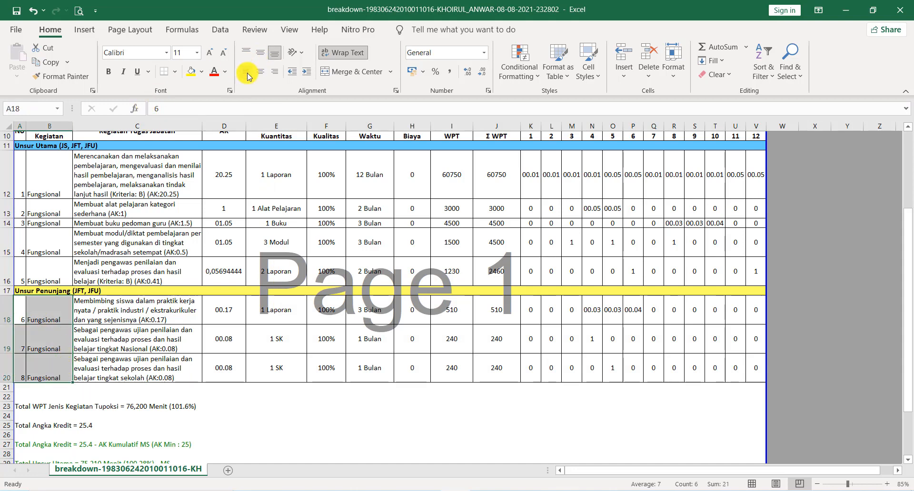
pyautogui.click(260, 54)
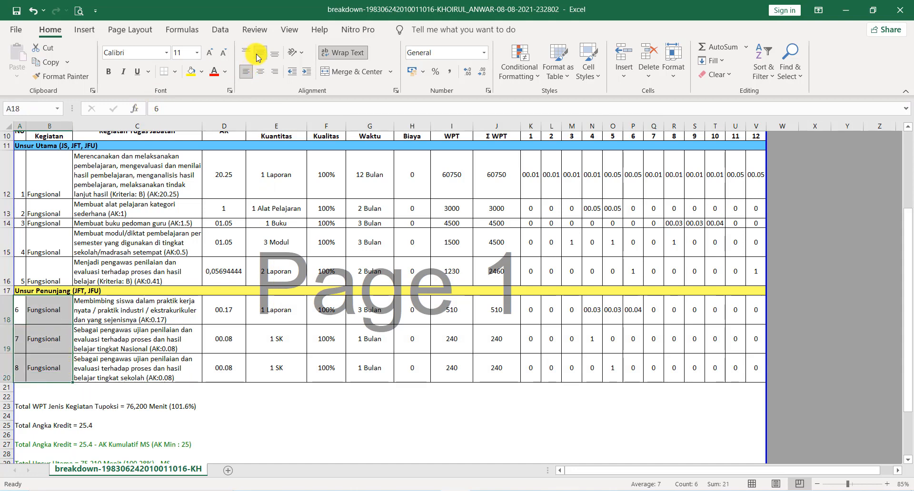
pyautogui.moveTo(19, 172); pyautogui.dragTo(49, 267)
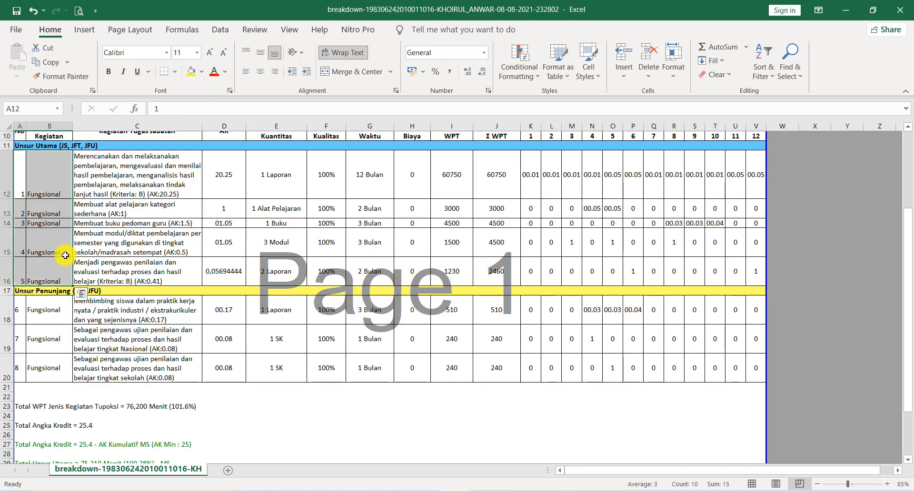
pyautogui.click(261, 55)
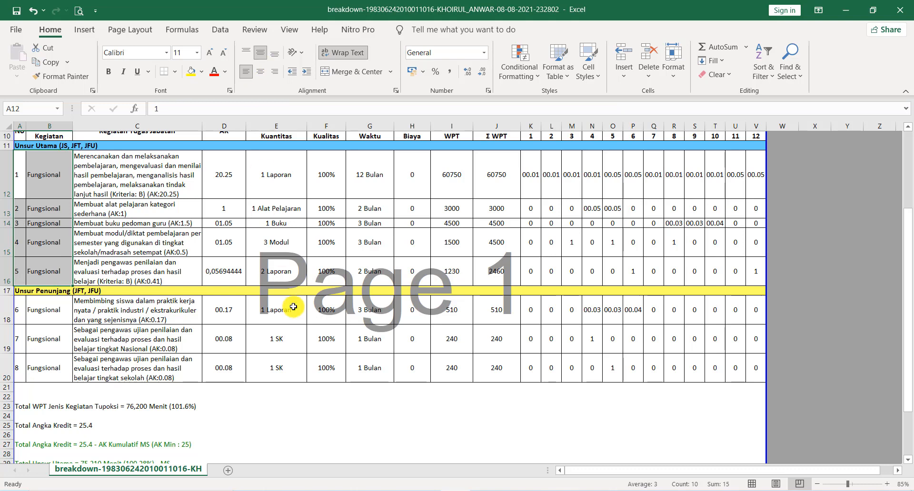
# Step: Deselect the aligned cells and open the print preview of the whole breakdown sheet
pyautogui.click(295, 321)
pyautogui.scroll(2, 295, 321)
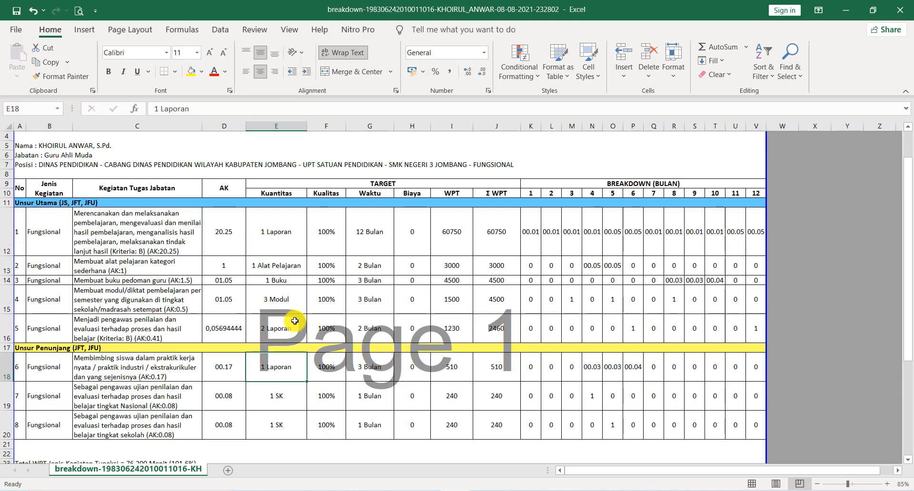
pyautogui.scroll(1, 294, 321)
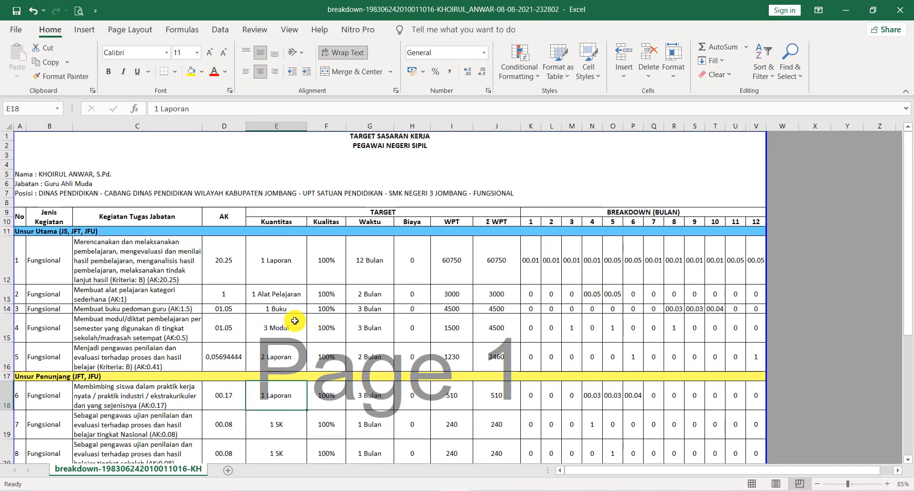
pyautogui.click(80, 14)
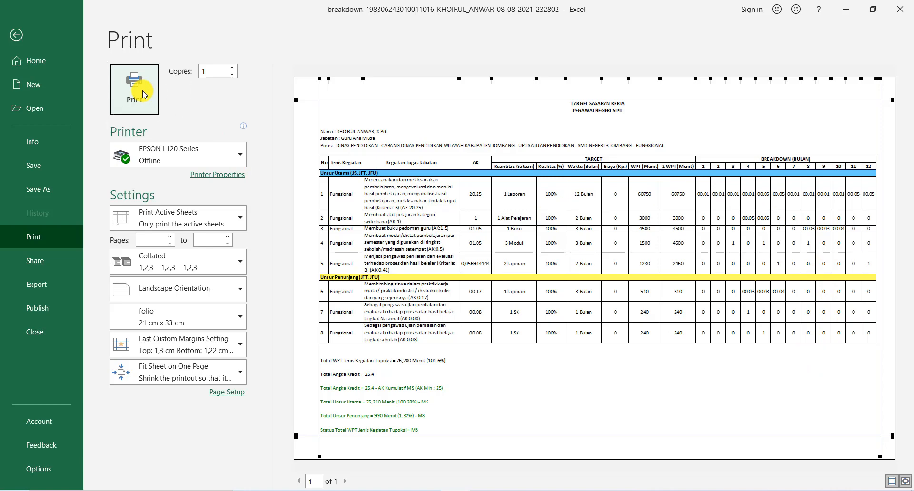
# Step: Set the document size to folio in the EPSON L120 printer's properties and print the breakdown sheet
pyautogui.click(160, 155)
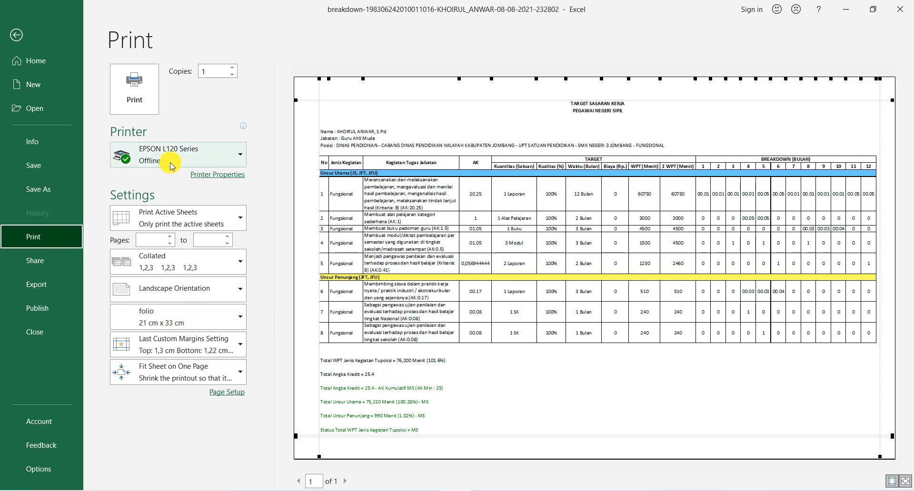
pyautogui.moveTo(194, 165)
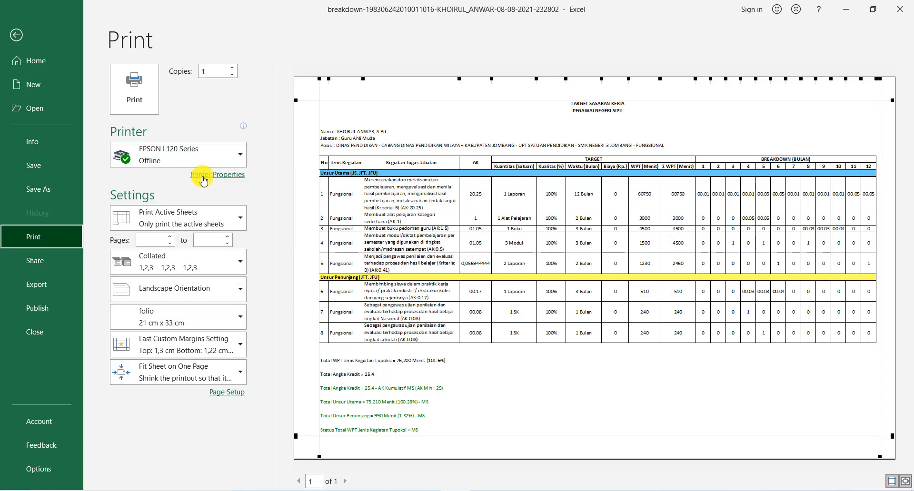
pyautogui.click(202, 179)
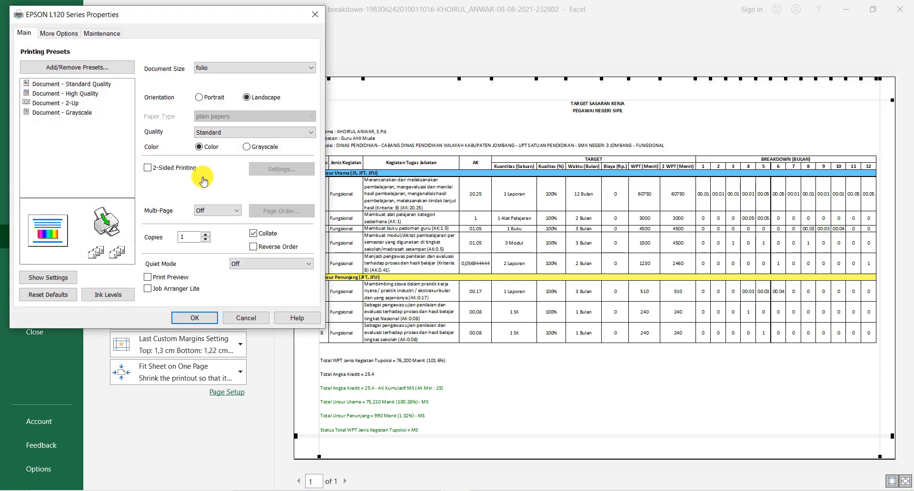
pyautogui.click(223, 65)
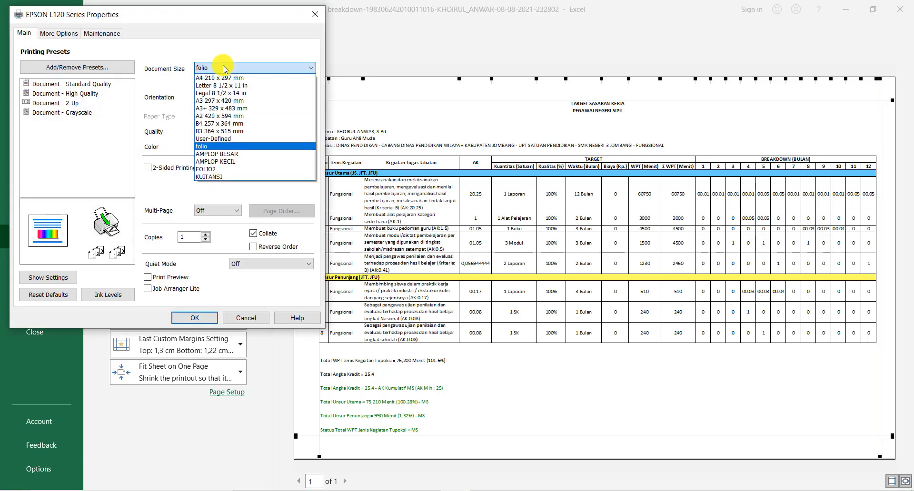
pyautogui.click(211, 147)
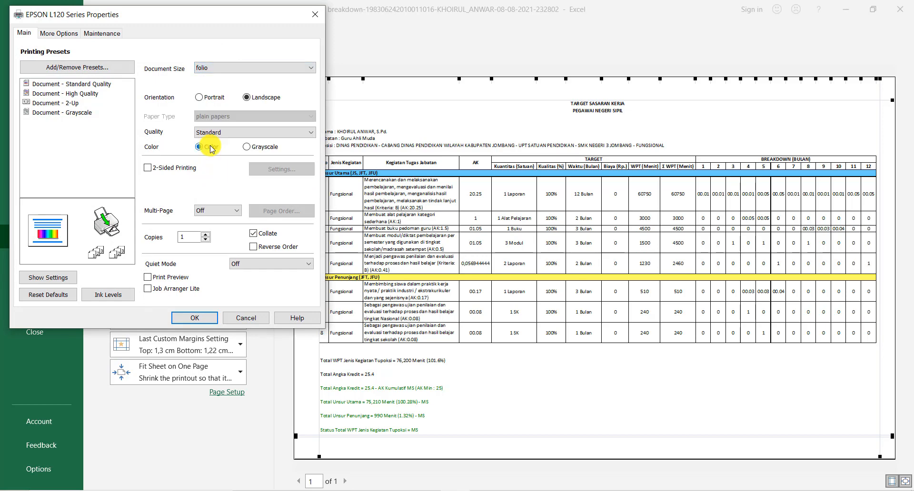
pyautogui.click(205, 317)
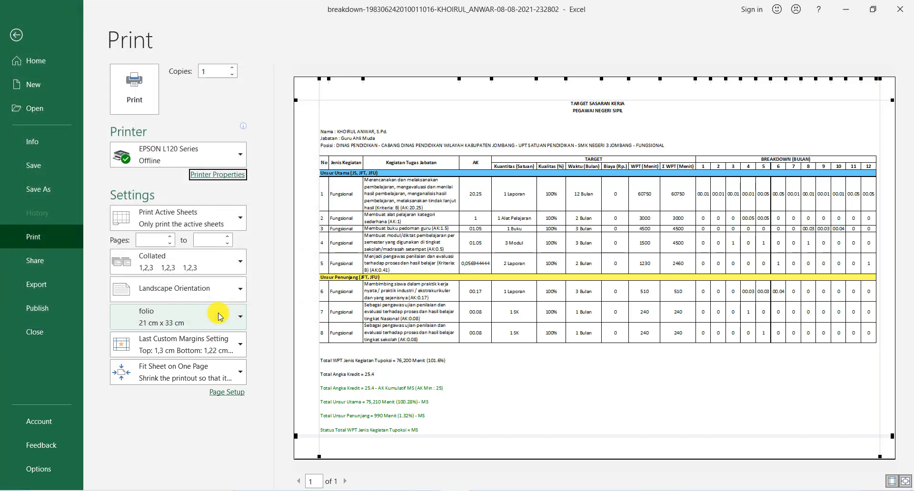
pyautogui.click(145, 111)
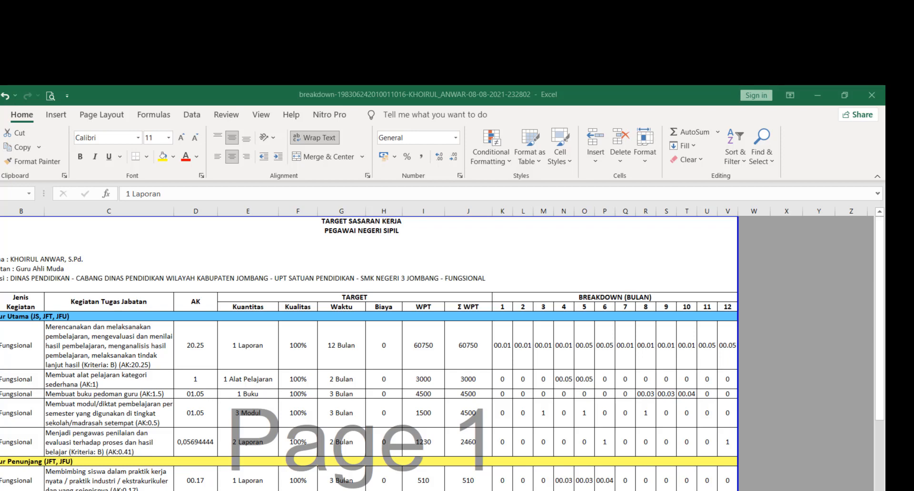
# Step: Start saving a copy of the workbook in the 2021_SKP folder on drive D, with Excel Workbook as the file type
pyautogui.click(1, 115)
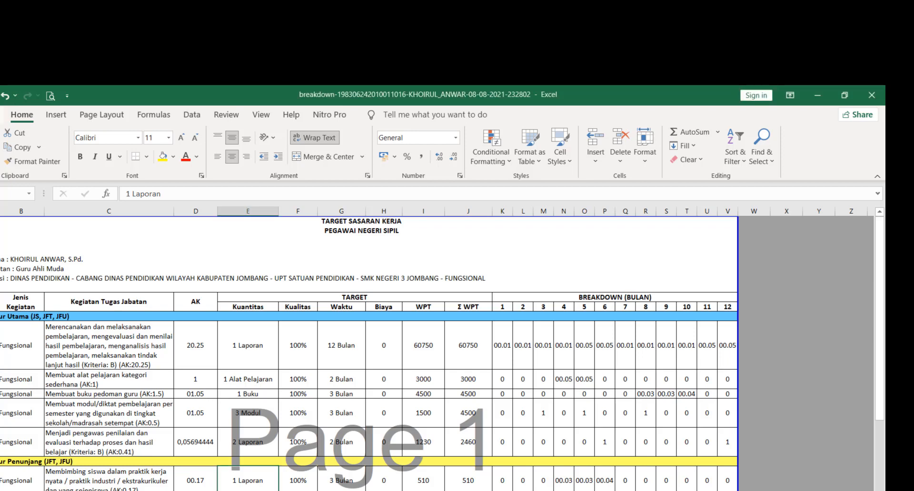
pyautogui.click(1, 115)
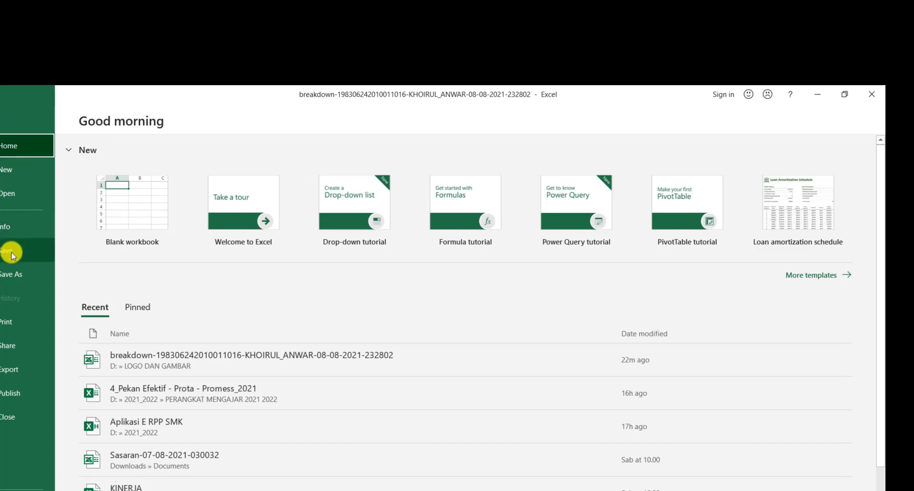
pyautogui.click(12, 277)
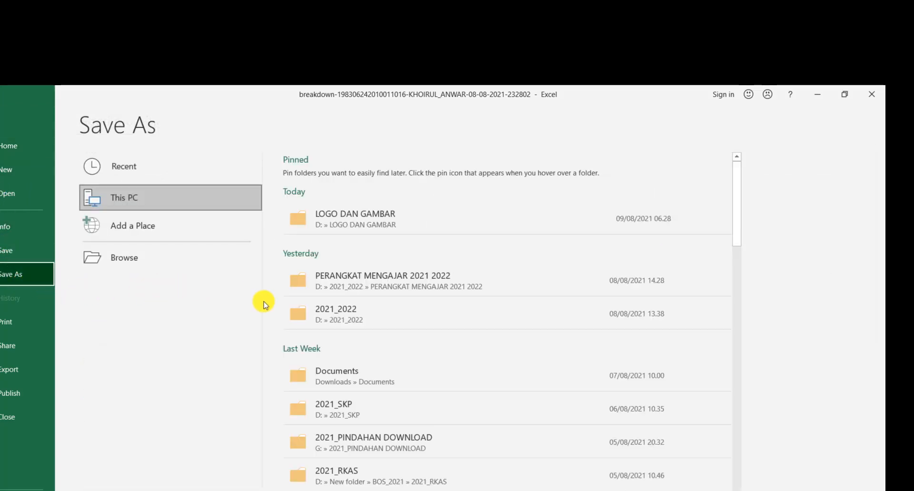
pyautogui.click(351, 409)
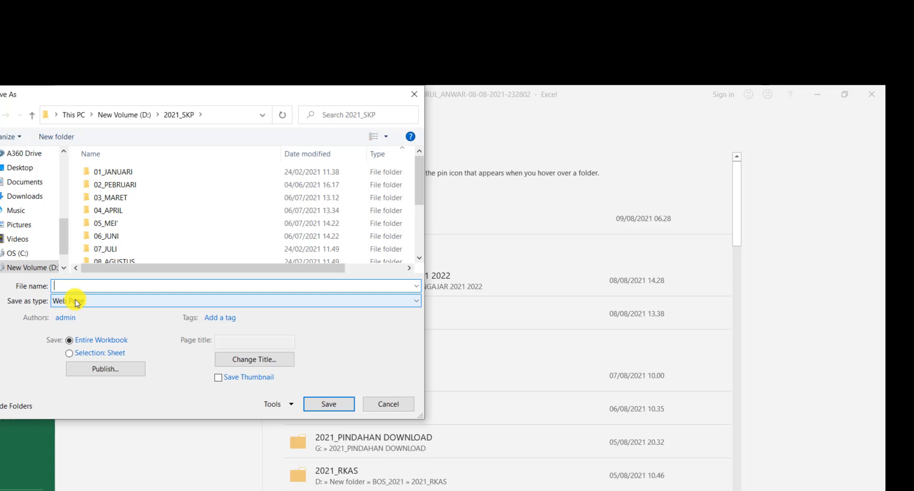
pyautogui.click(77, 303)
pyautogui.click(75, 309)
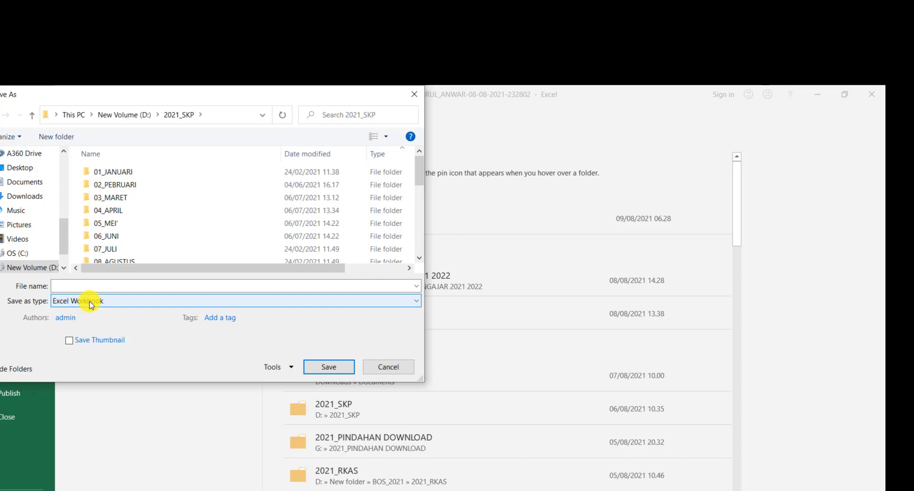
pyautogui.click(90, 303)
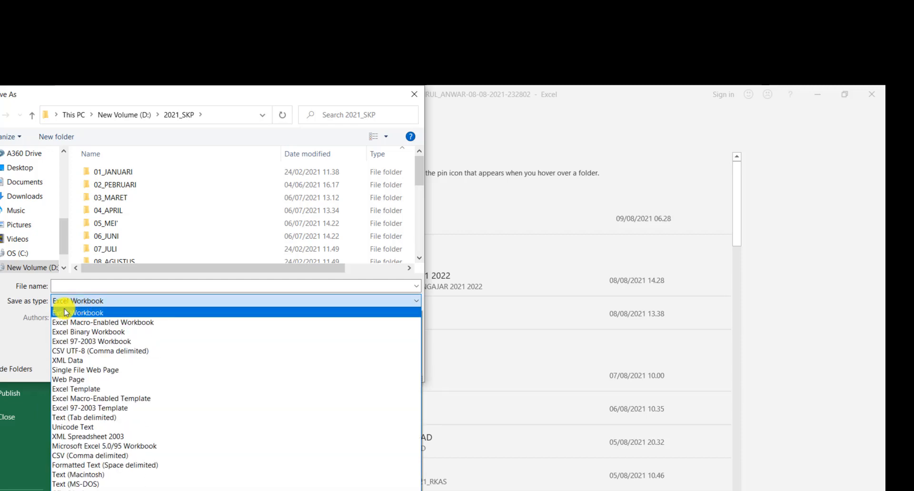
pyautogui.click(98, 314)
# Step: Name the copy "BREAKDOWN 2021" and save it
pyautogui.click(94, 287)
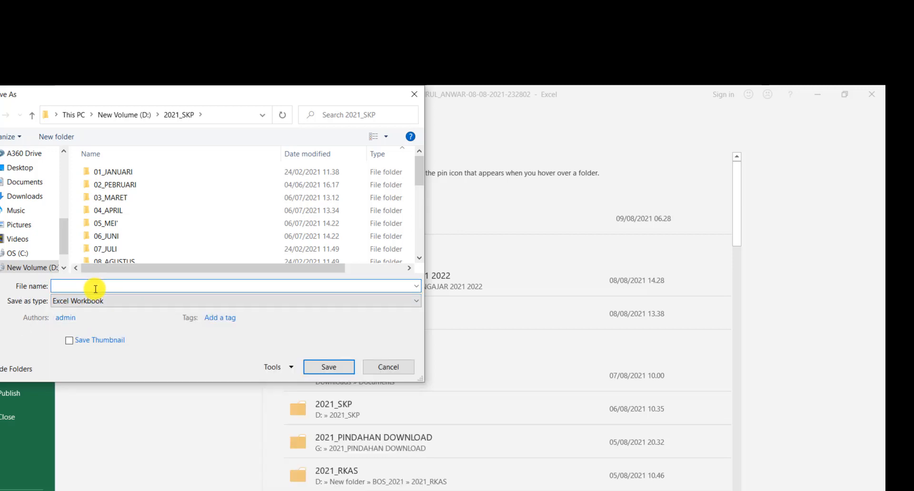
pyautogui.write('BRE')
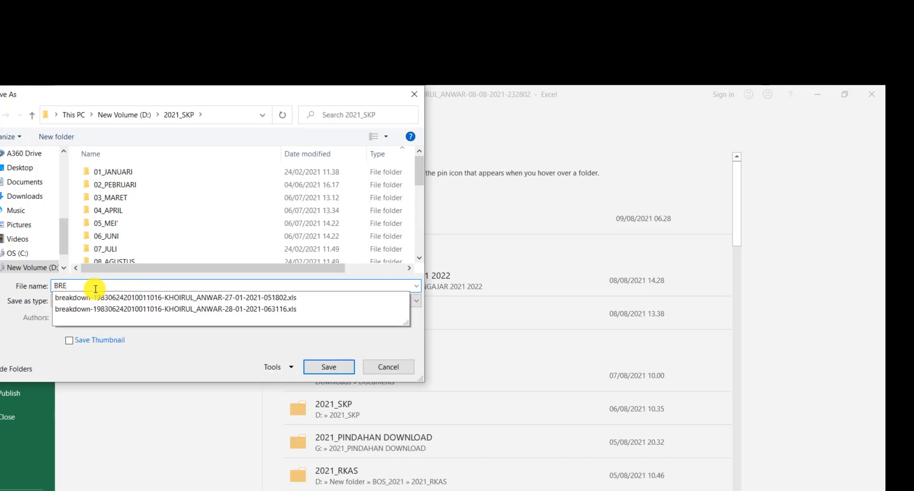
pyautogui.write('AKDOWN 2021')
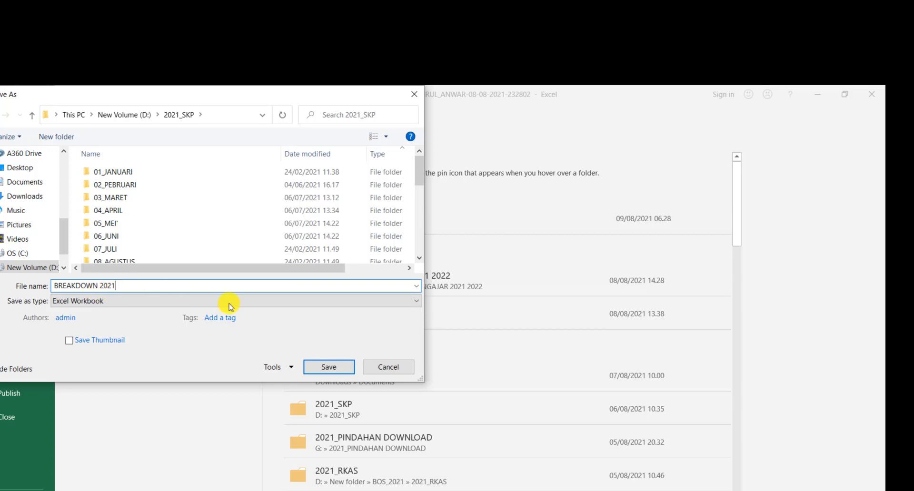
pyautogui.click(329, 367)
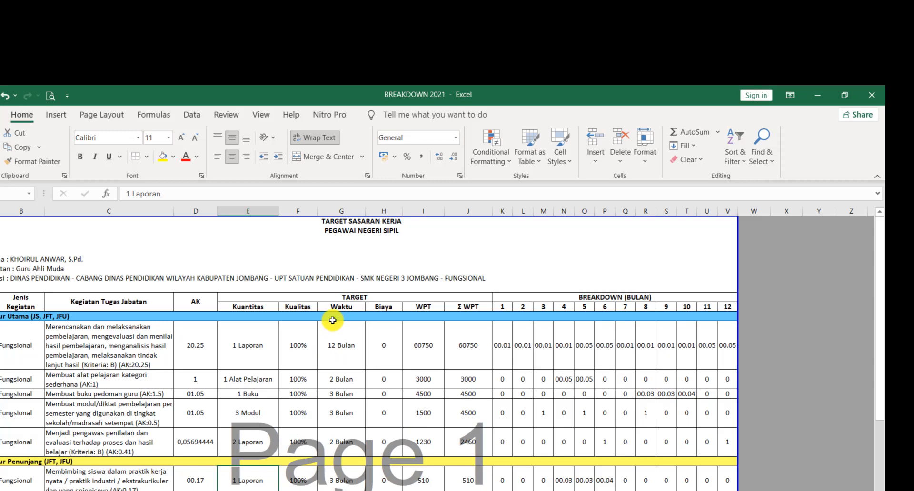
pyautogui.click(327, 350)
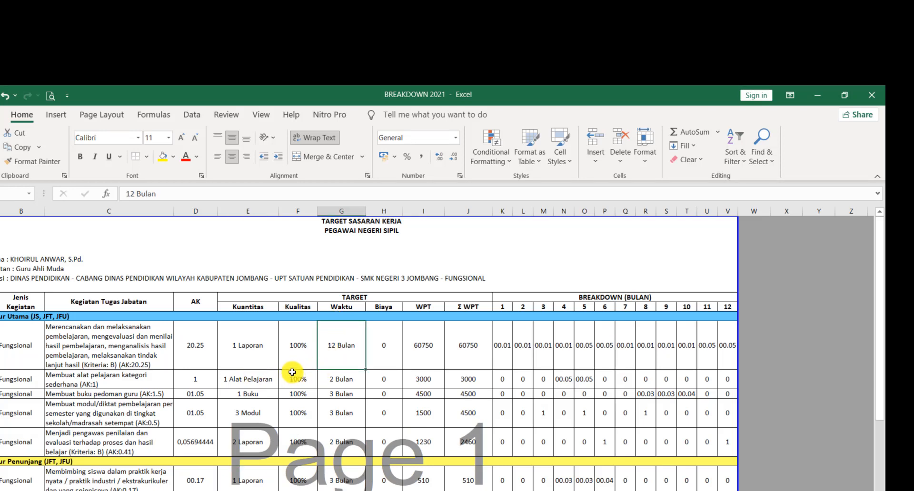